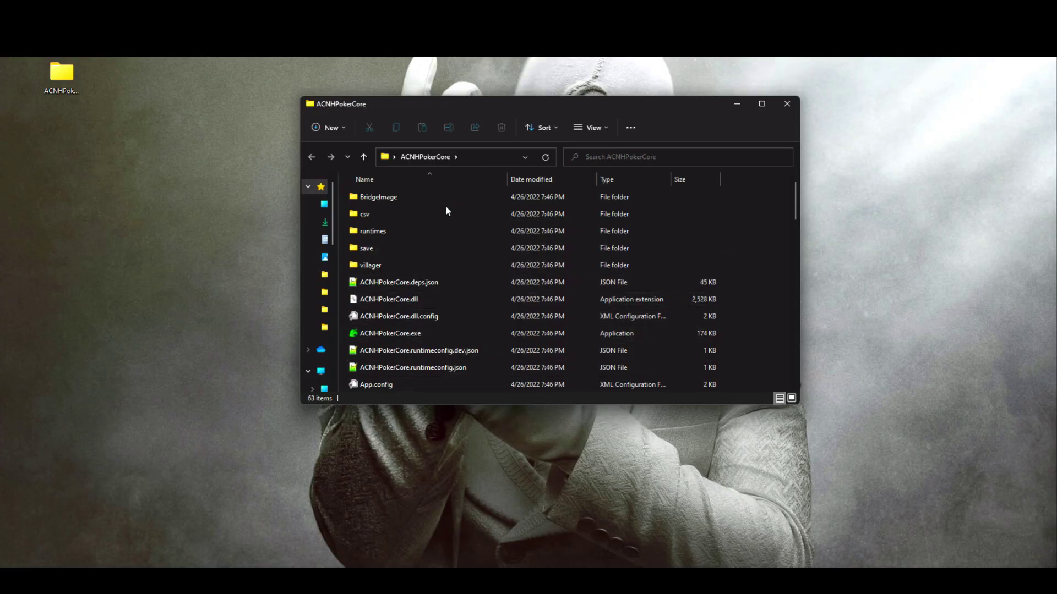
Launch ACNHPokerCore.exe past the SmartScreen warning and accept downloading the item sprites
double_click(387, 336)
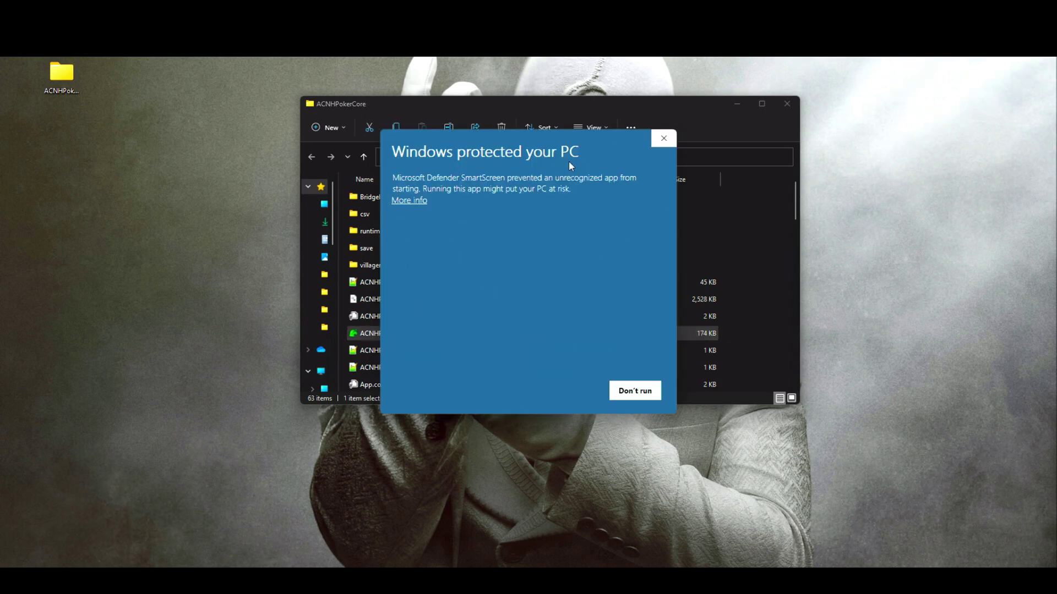
left_click(415, 210)
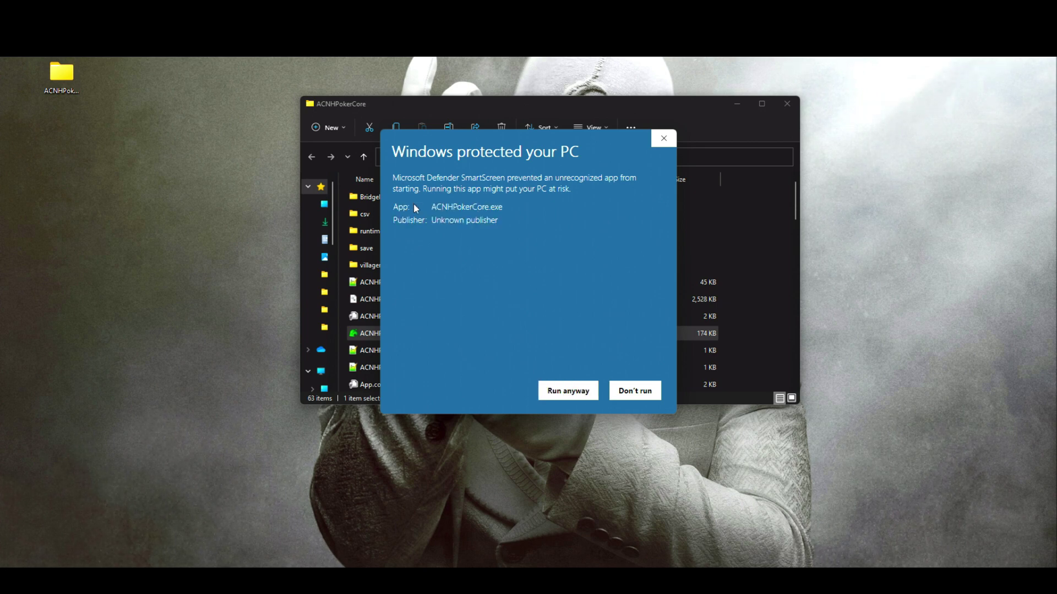
left_click(563, 390)
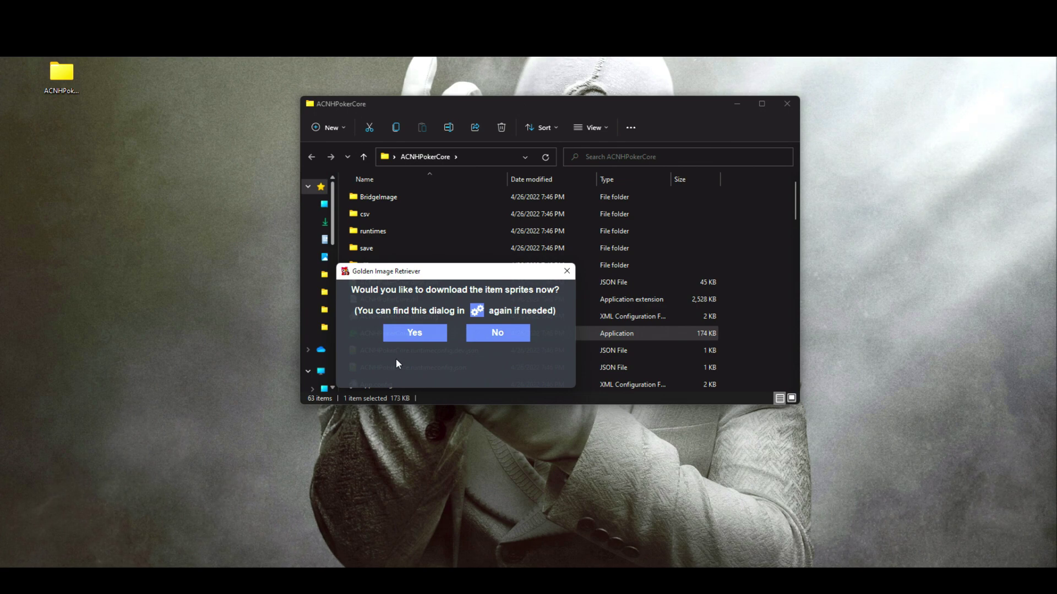
left_click(420, 338)
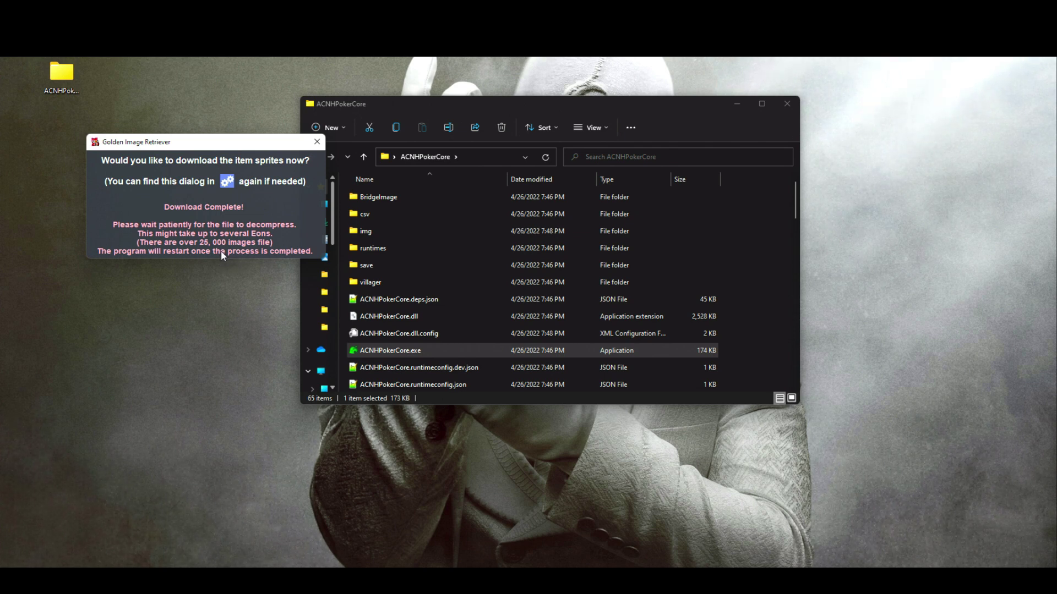
left_click_drag(234, 140, 193, 141)
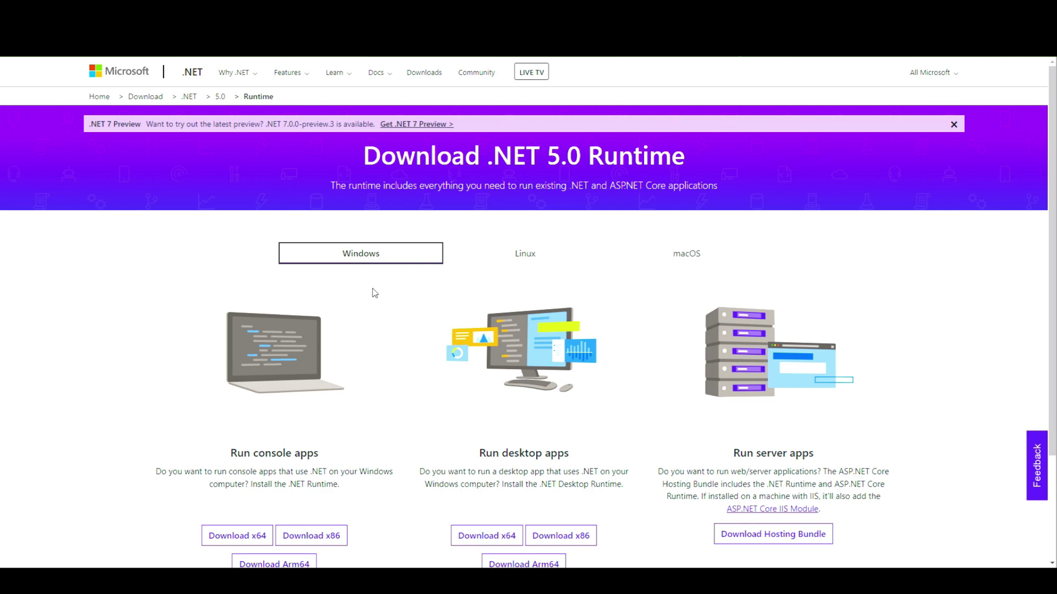
scroll(373, 292, "down", 2)
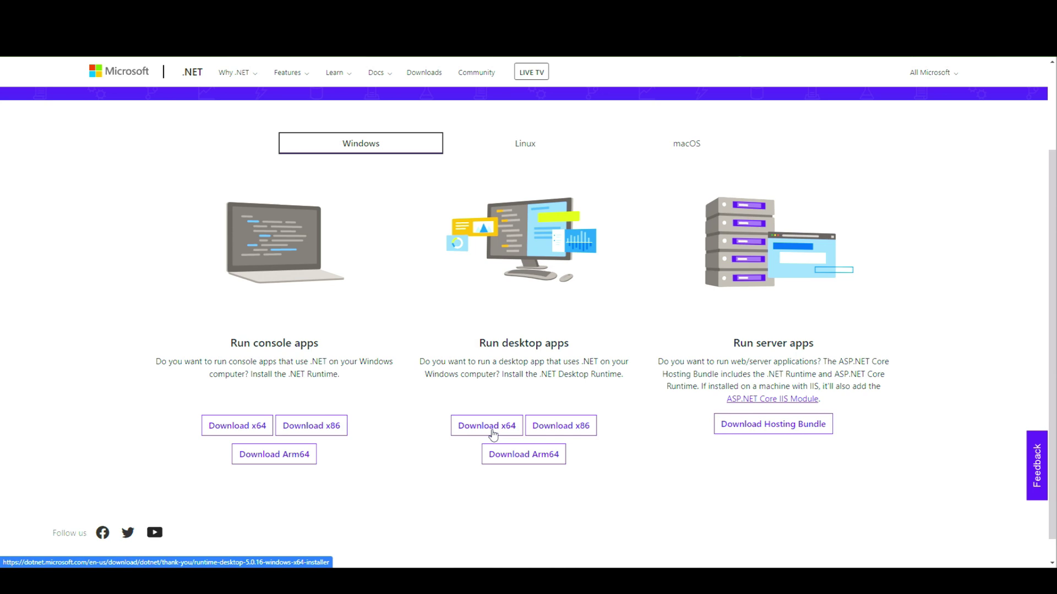
left_click(692, 148)
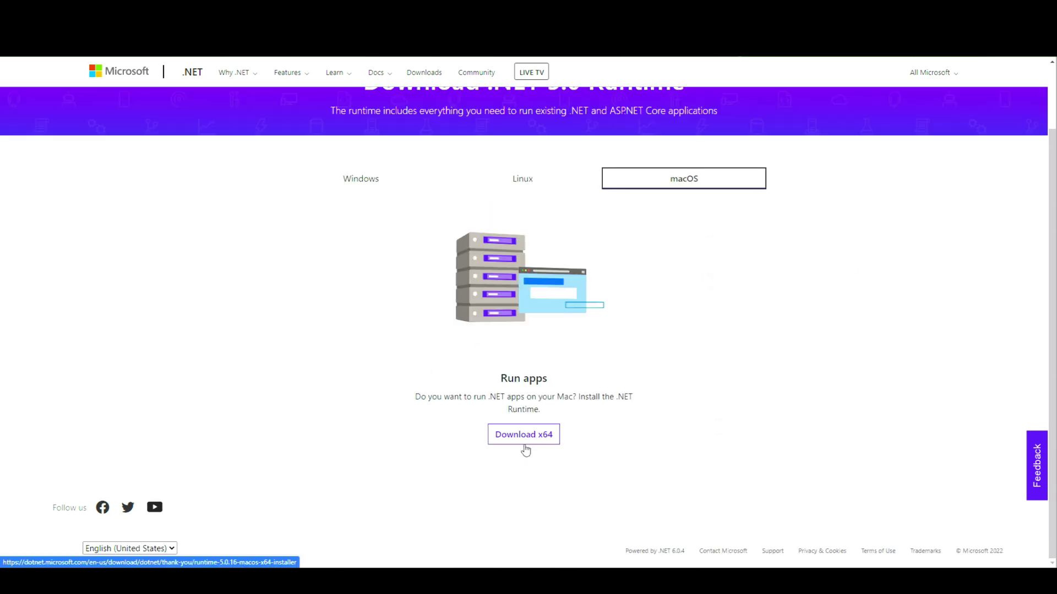
left_click(367, 189)
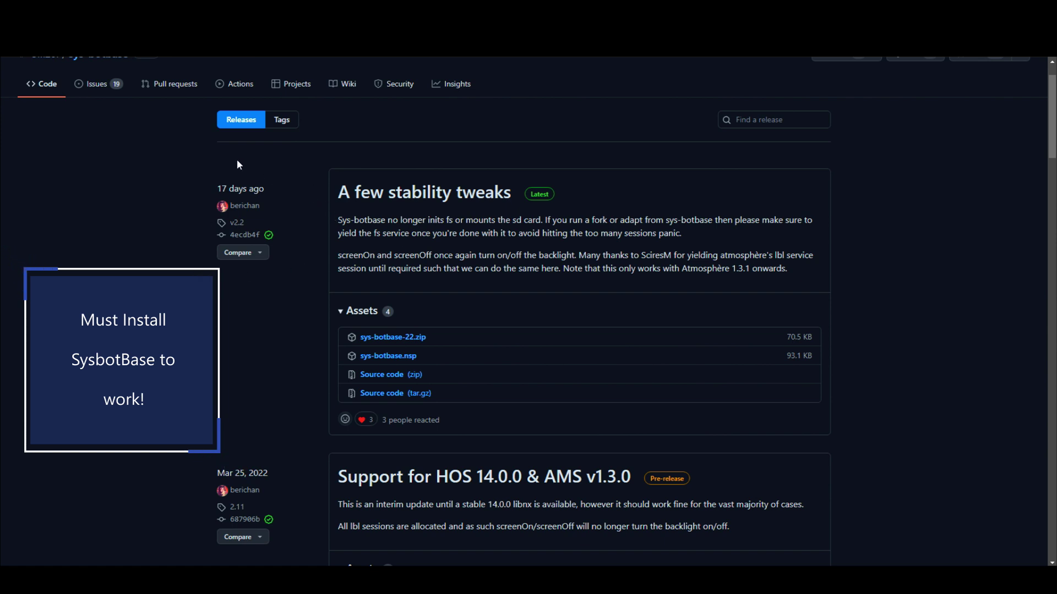
scroll(238, 164, "up", 1)
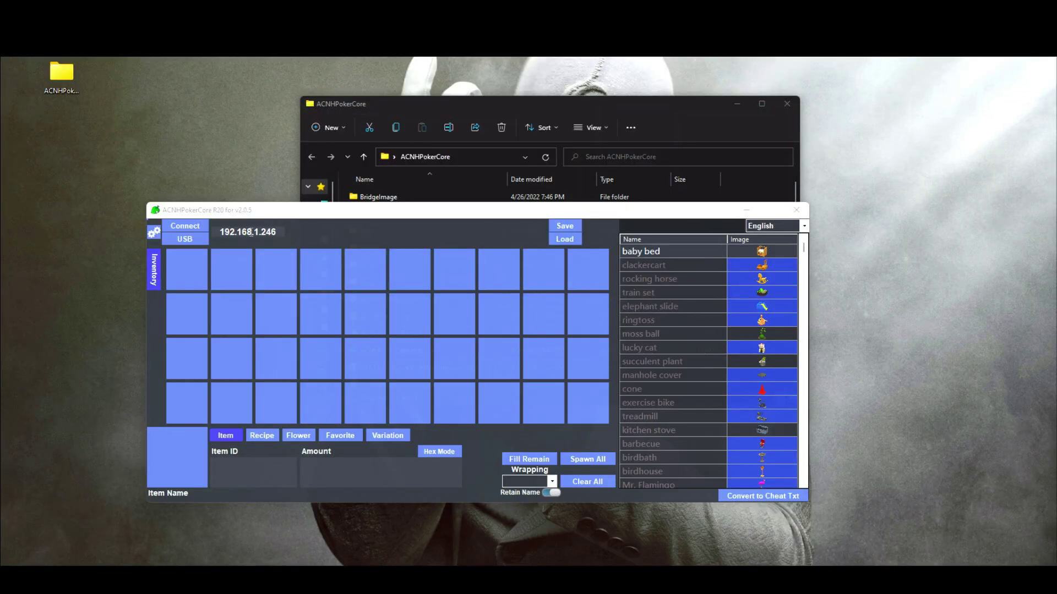
left_click(280, 230)
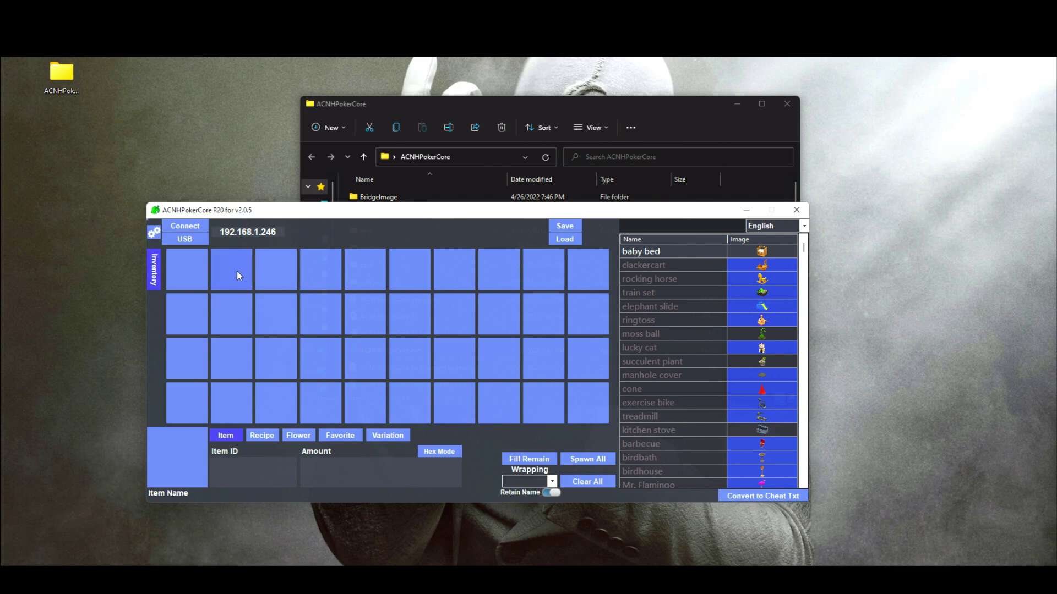
left_click(192, 230)
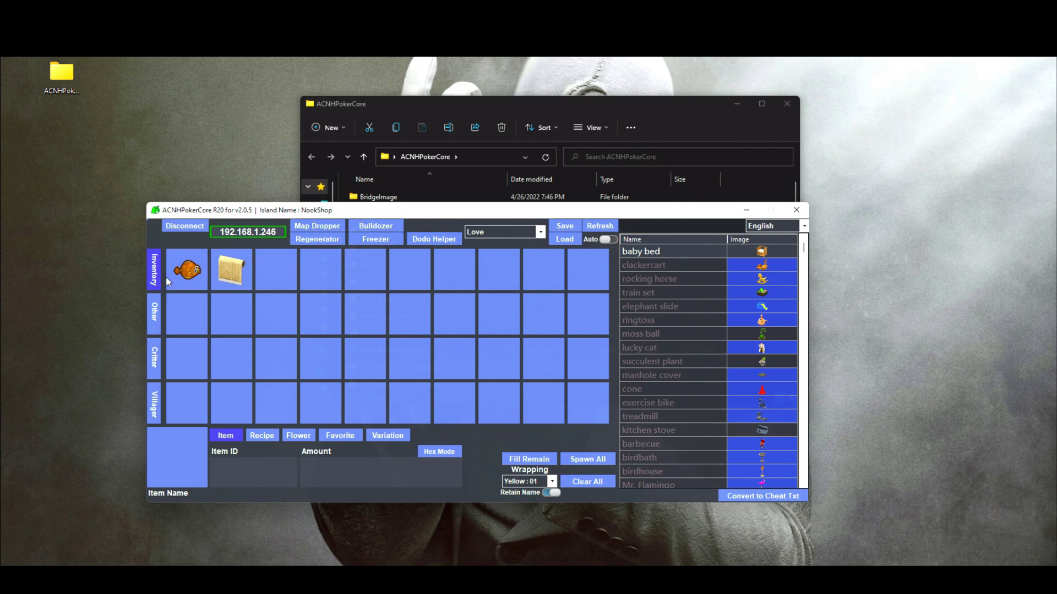
left_click(610, 241)
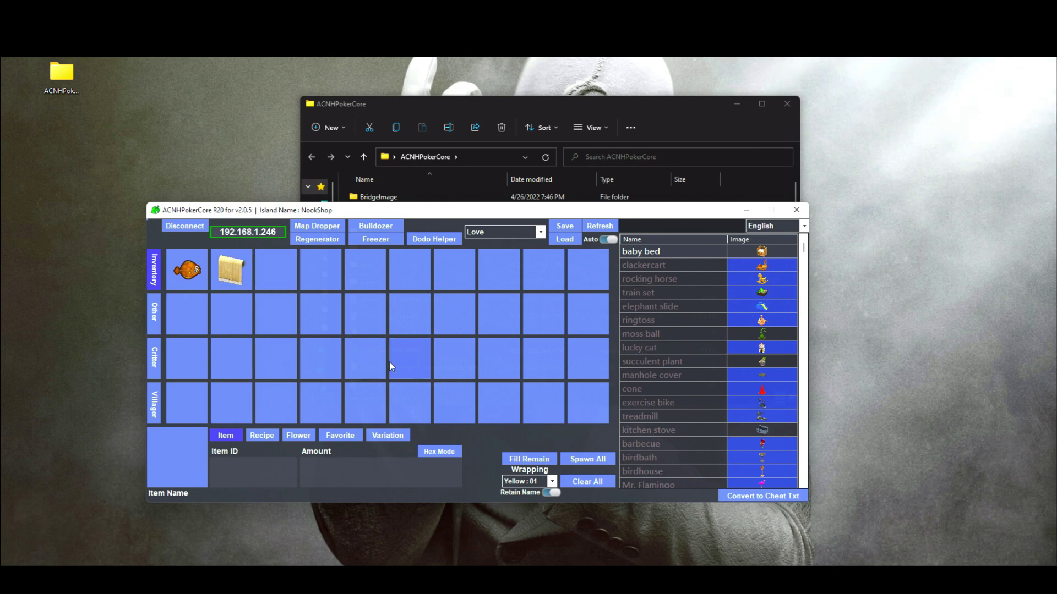
left_click(198, 227)
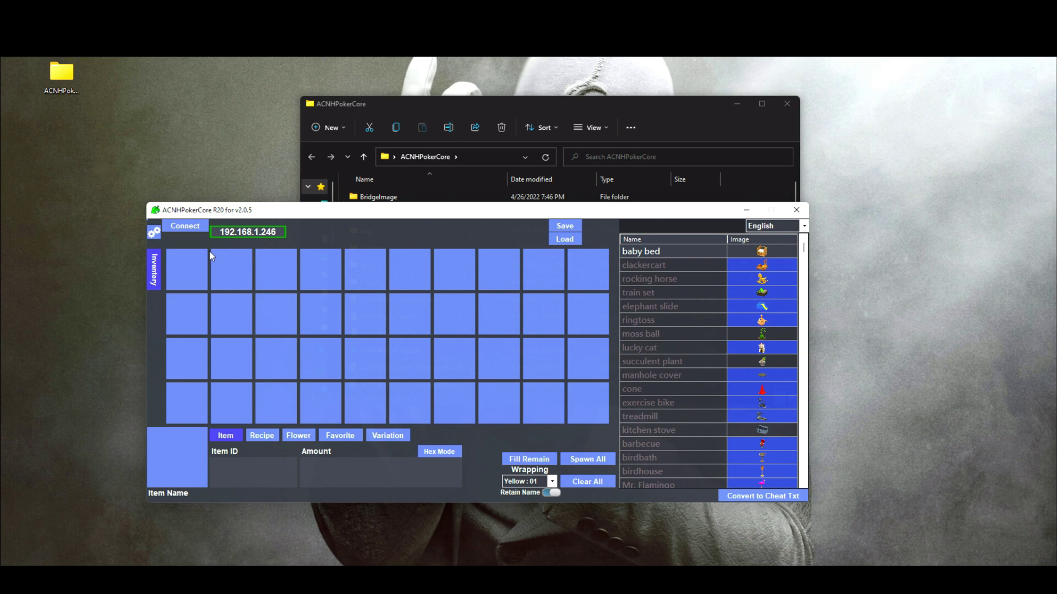
In Configuration, turn Sound off and confirm Address Override on, then close the window
left_click(154, 235)
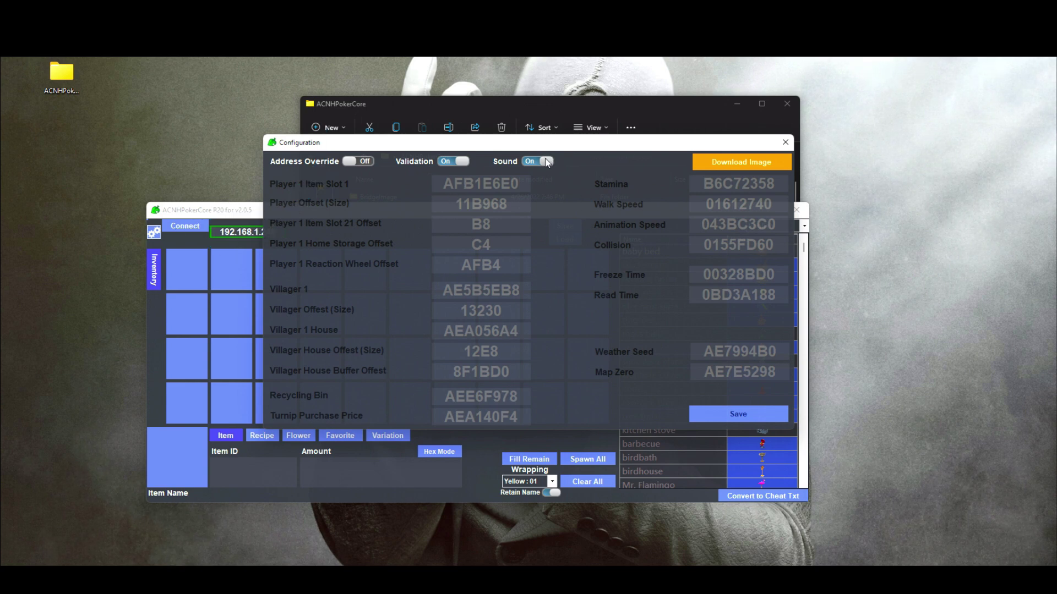
left_click(531, 164)
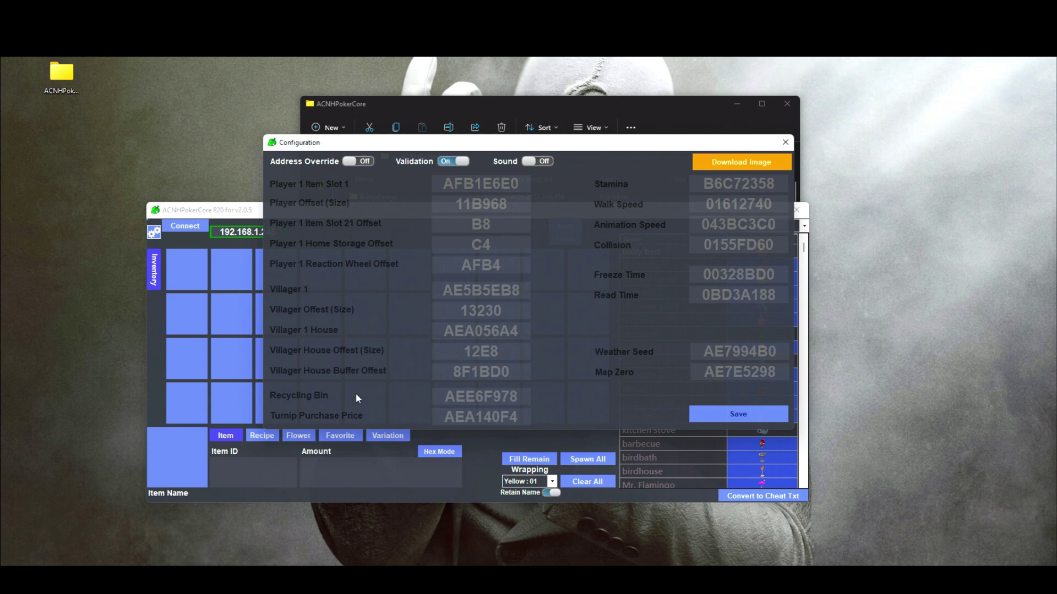
left_click(362, 161)
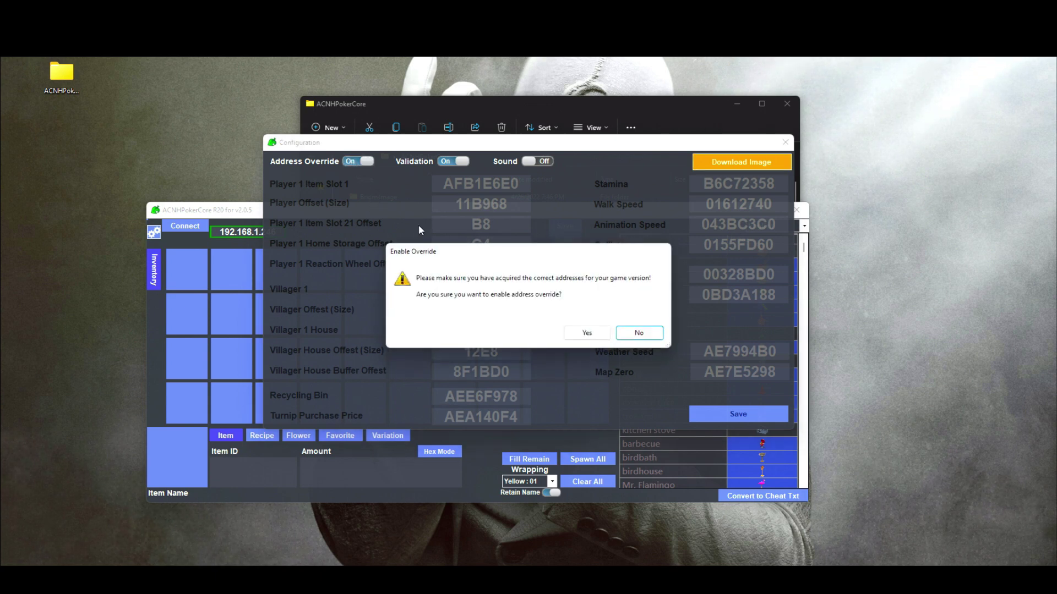
left_click(602, 333)
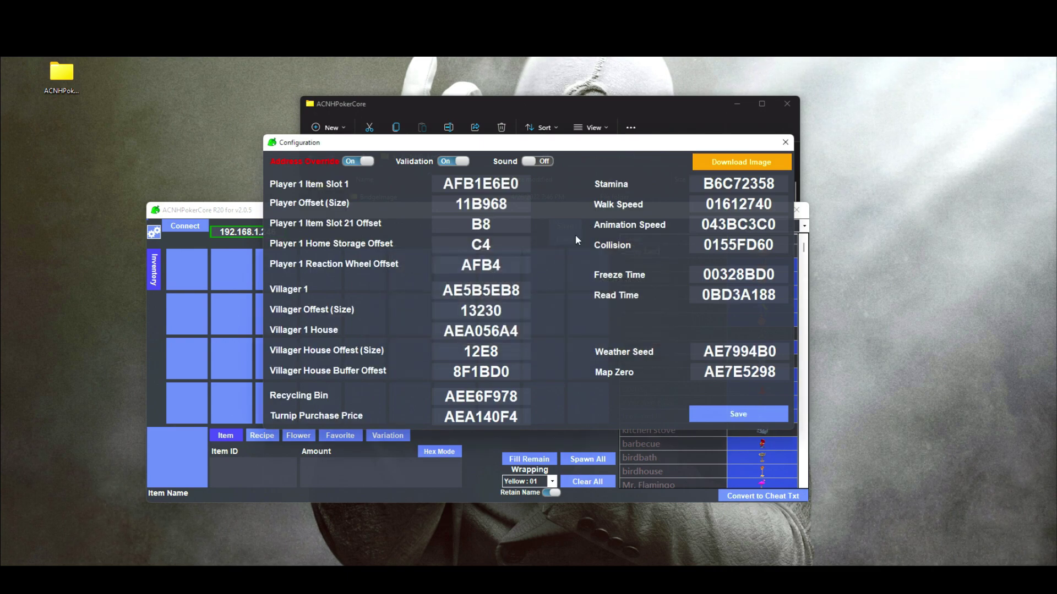
left_click(738, 414)
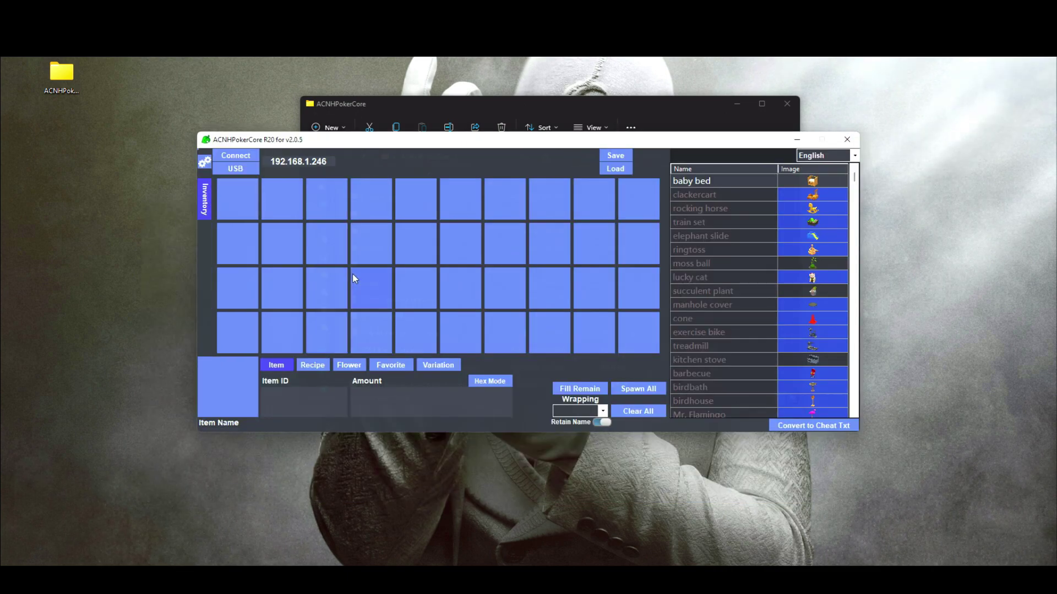
Reconnect to the NookShop island at 192.168.1.246 and keep Love as the edited player
left_click(238, 156)
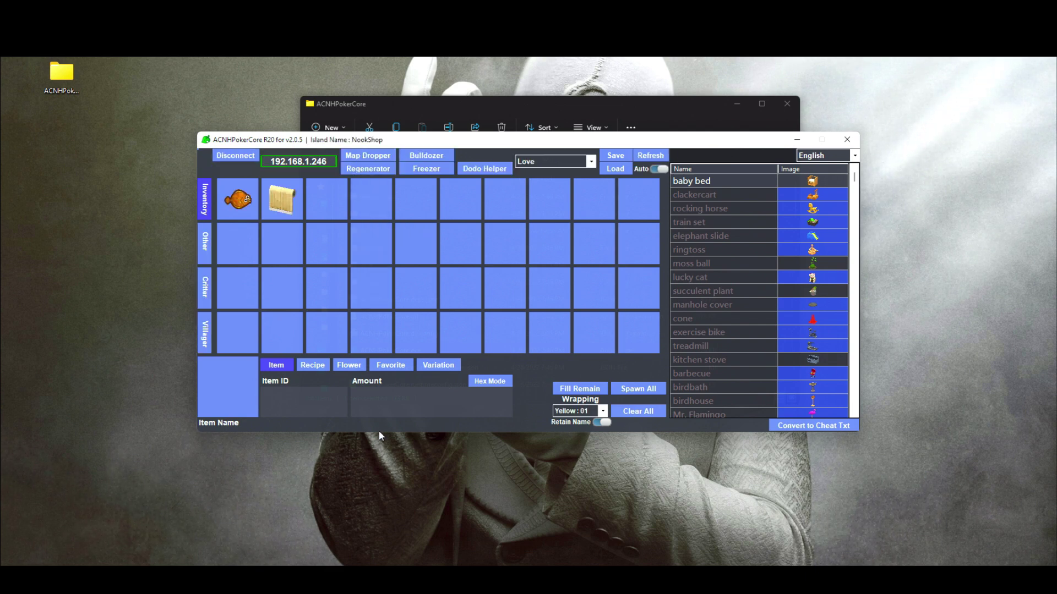
left_click_drag(269, 140, 231, 74)
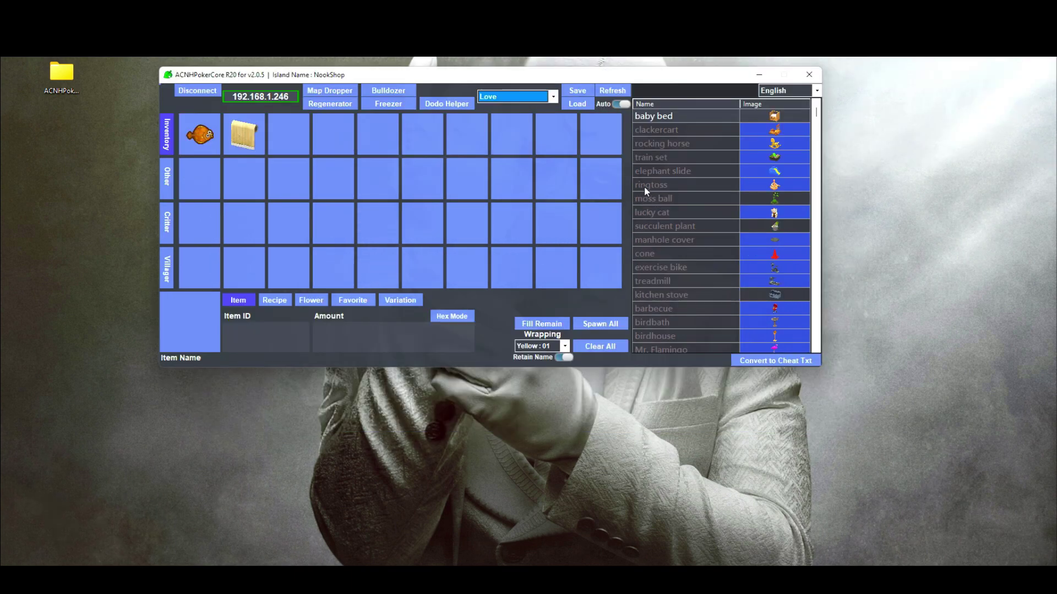
left_click(553, 98)
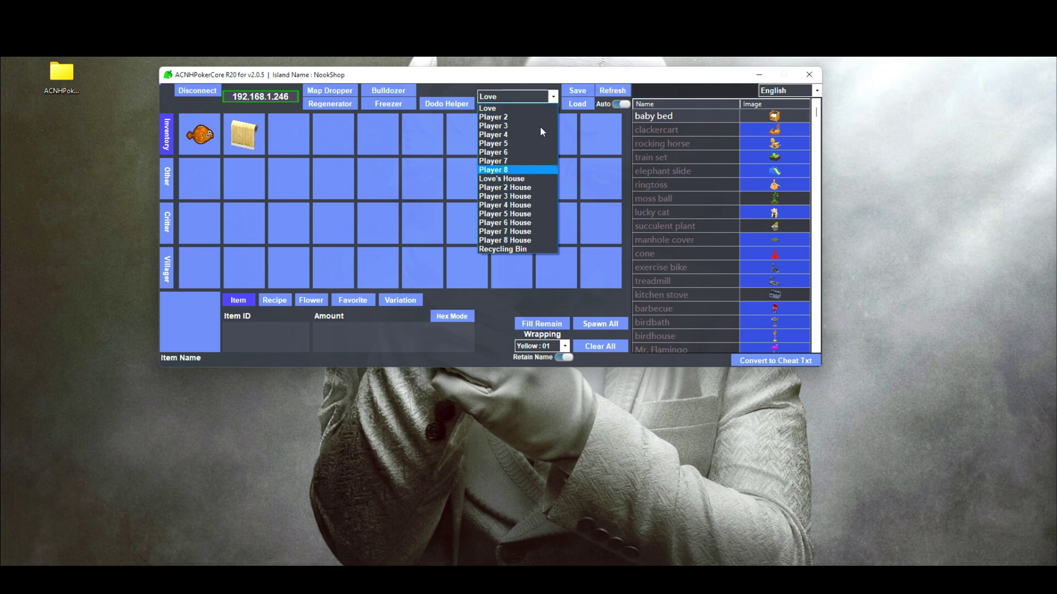
left_click(547, 108)
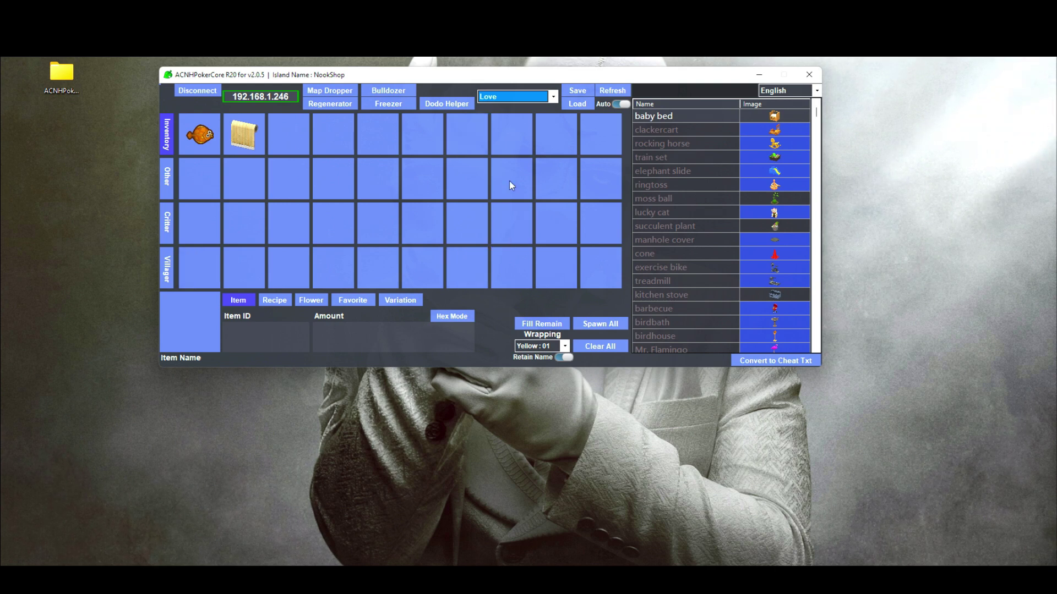
left_click(641, 93)
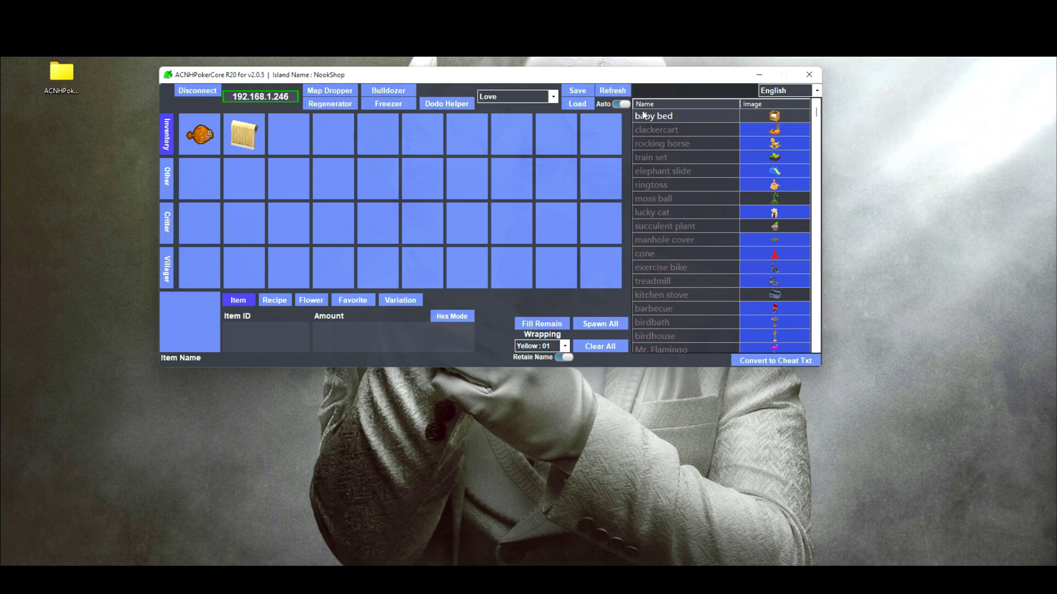
mouse_move(815, 120)
left_mouse_down()
mouse_move(813, 154)
mouse_move(824, 102)
left_mouse_up()
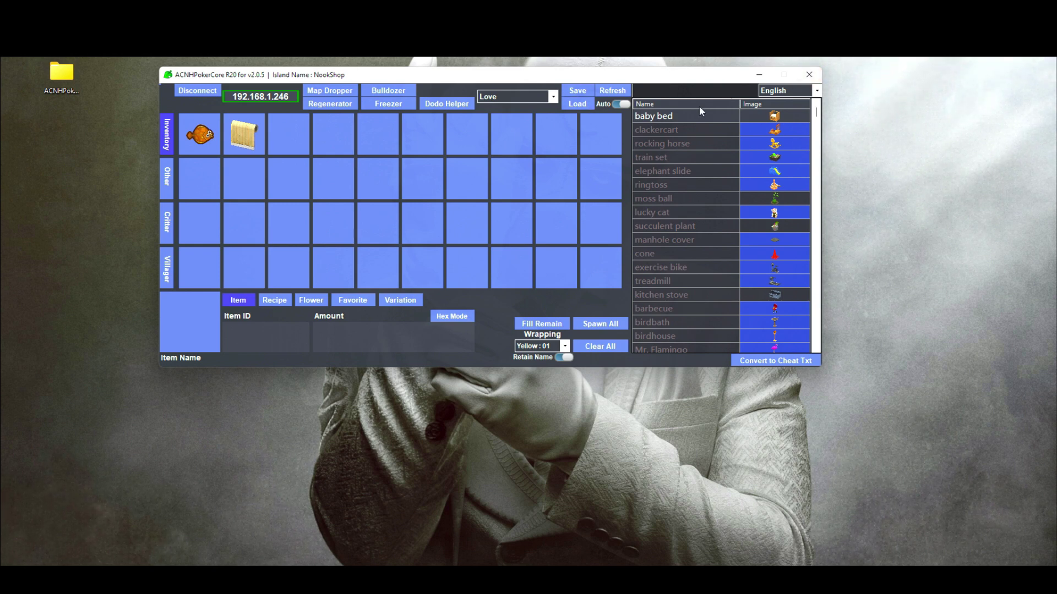
Search 'diner cha' and pick the diner chair as the item to place
type("diner chair")
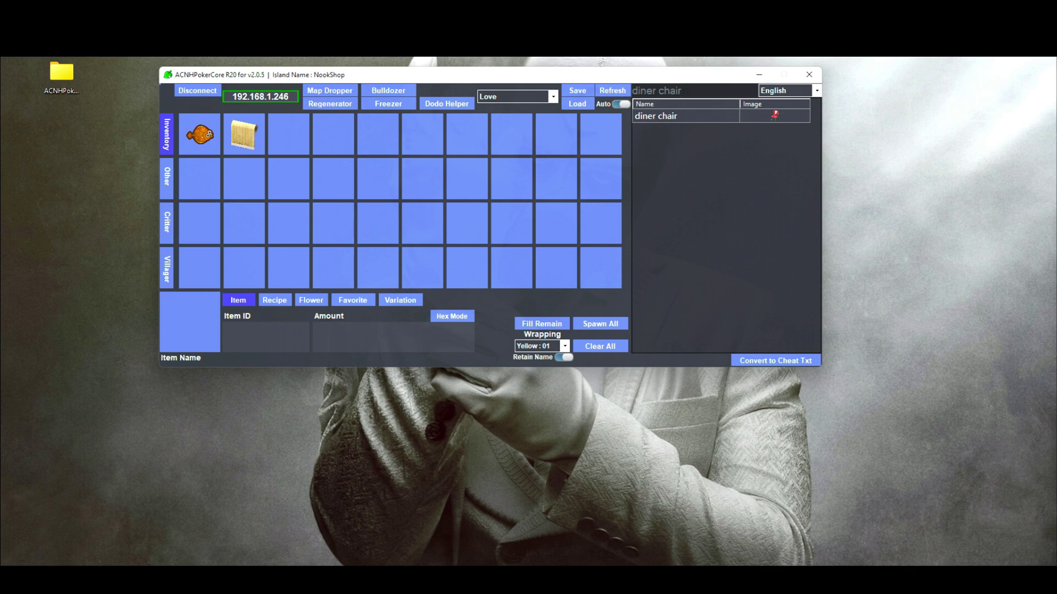
left_click(699, 115)
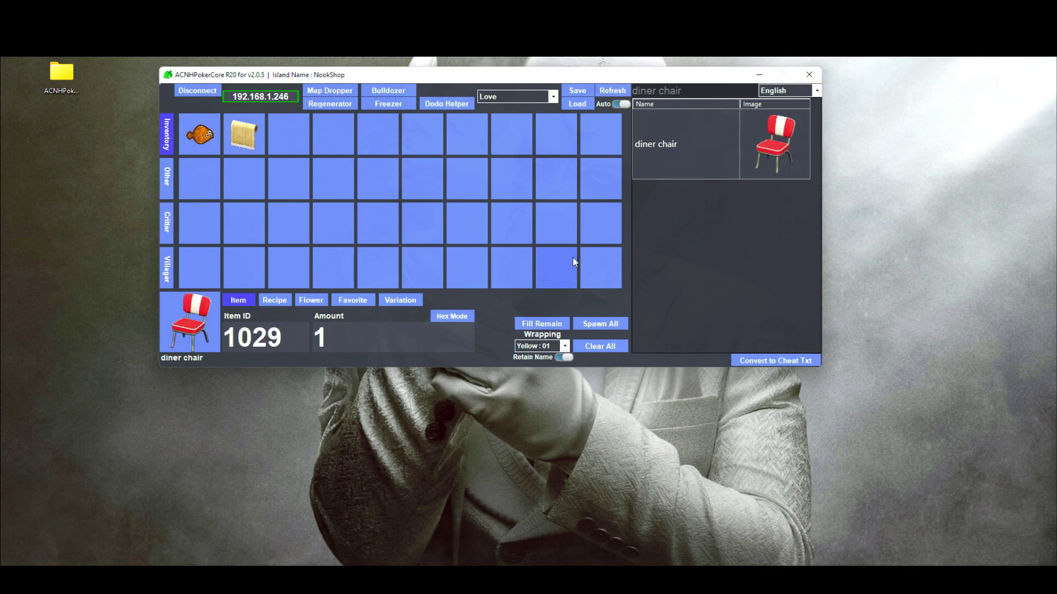
left_click(290, 137)
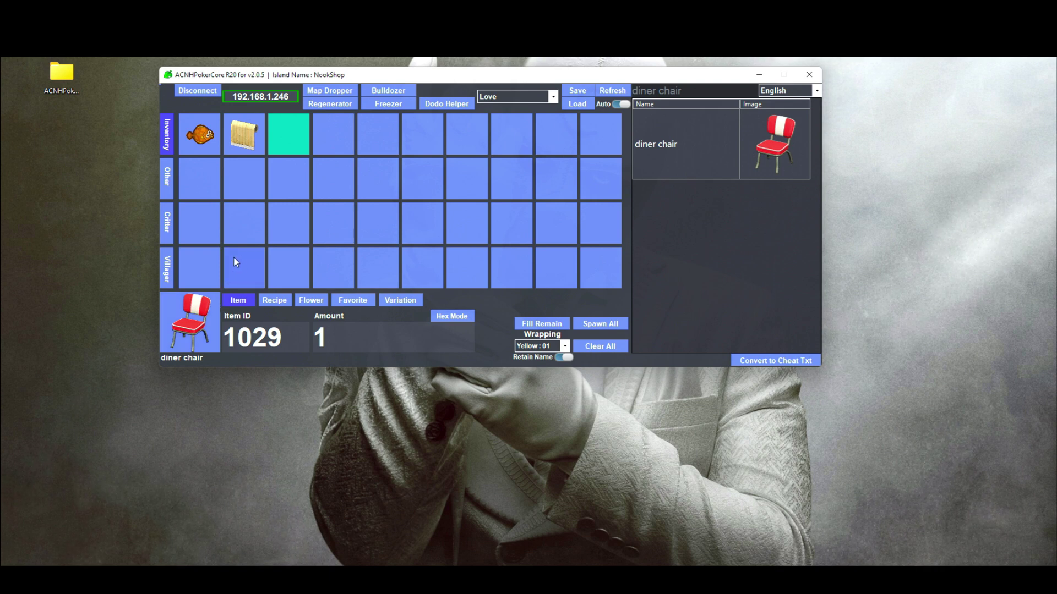
Place diner chairs (ID 1029, amount 1) in slots 3–10 and the second row's first slot
left_click(288, 139)
left_click(334, 137)
left_click(378, 134)
left_click(423, 133)
left_click(466, 134)
left_click(510, 132)
left_click(555, 133)
left_click(588, 138)
left_click(194, 186)
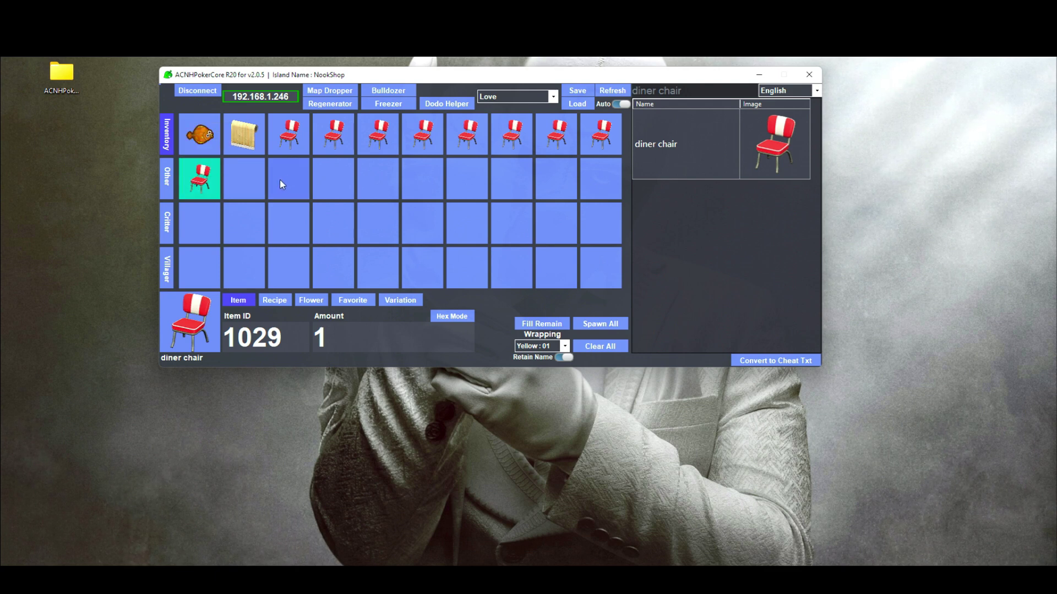
right_click(207, 176)
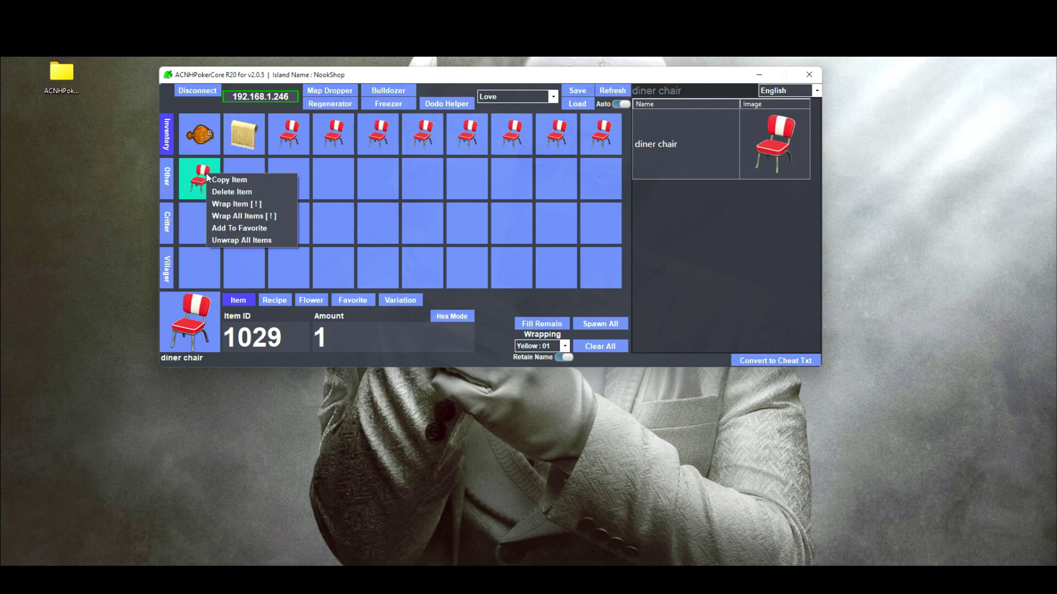
Delete the second-row diner chair, then the first-row chairs from slot 10 back to slot 3
left_click(232, 193)
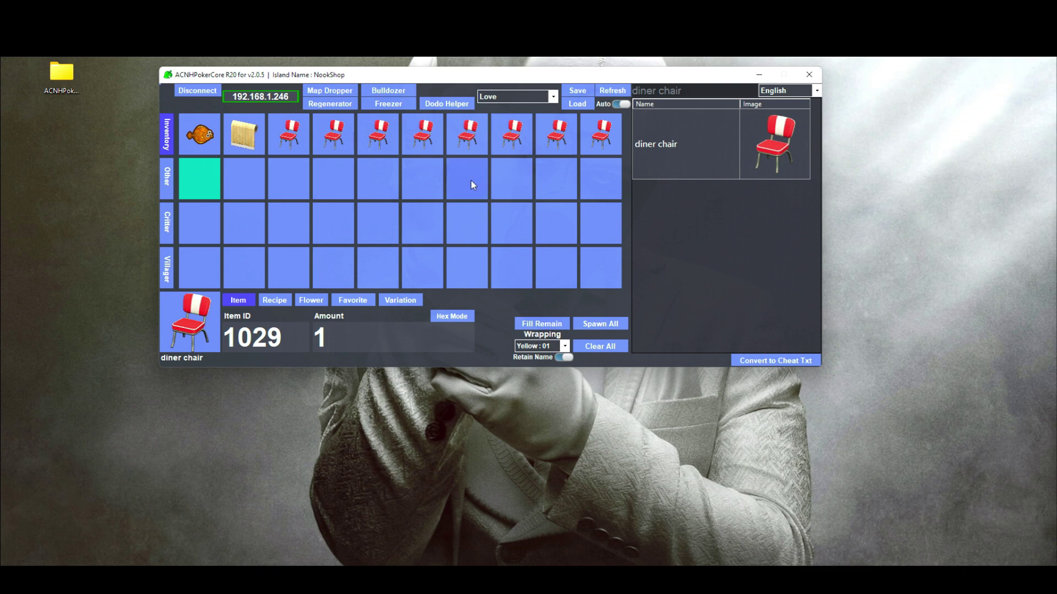
left_click(601, 134, "alt")
left_click(556, 134, "alt")
left_click(512, 134, "alt")
left_click(467, 134, "alt")
left_click(417, 138, "alt")
left_click(378, 134, "alt")
left_click(333, 133, "alt")
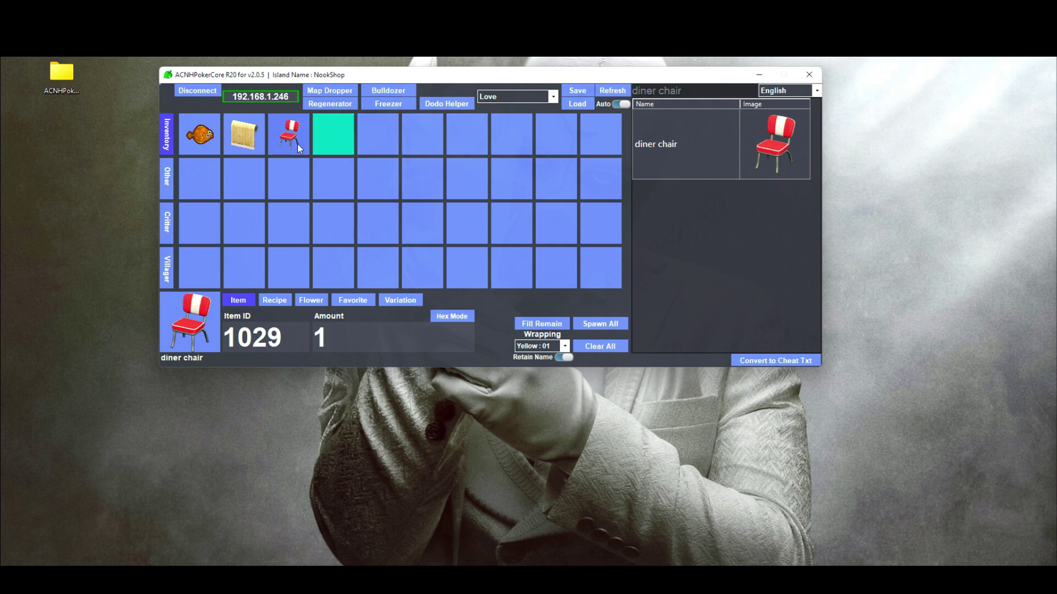
left_click(291, 138, "alt")
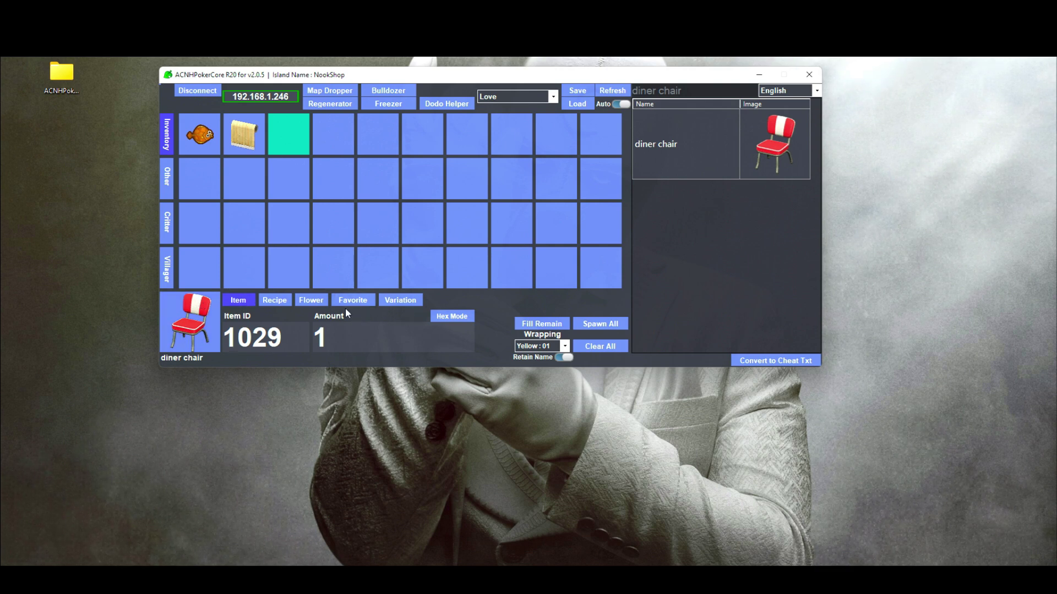
Place a green Var: 3 diner chair in slot 3 and a yellow Var: 2 in slot 4
left_click(400, 302)
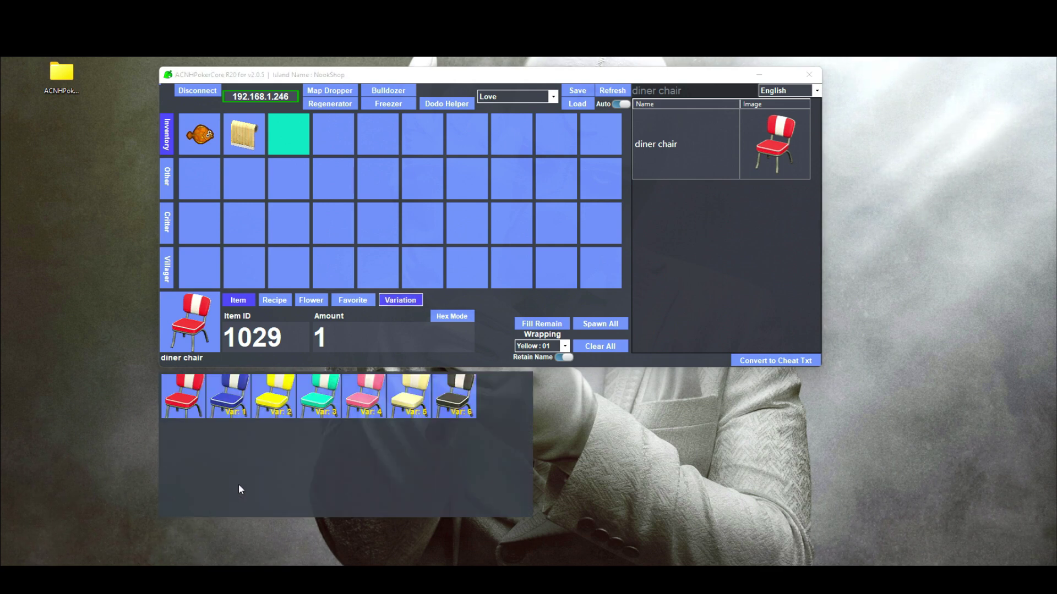
left_click(319, 399)
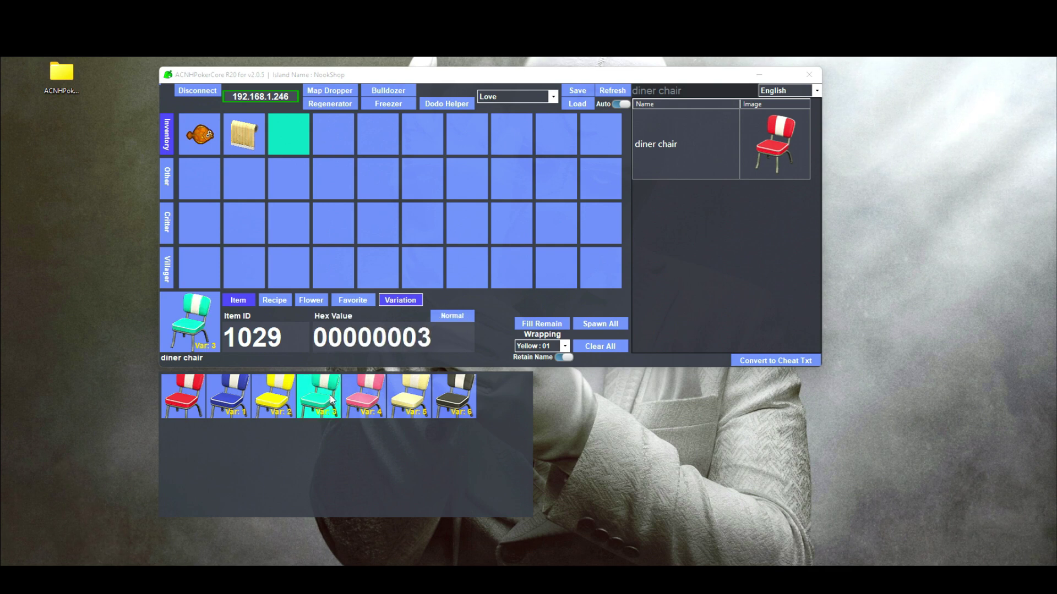
left_click(289, 134)
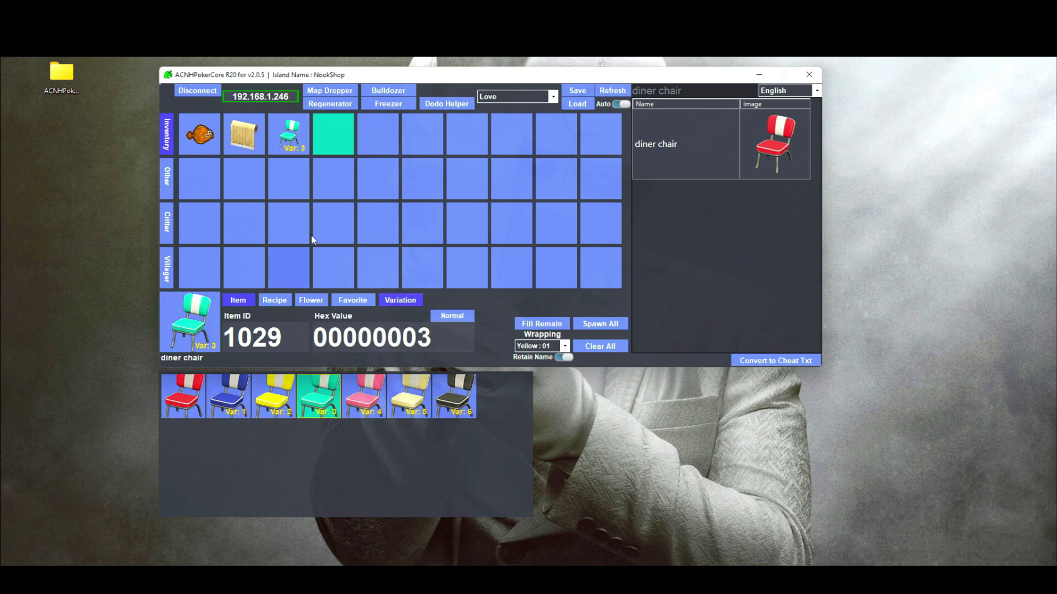
left_click(285, 411)
left_click(333, 134)
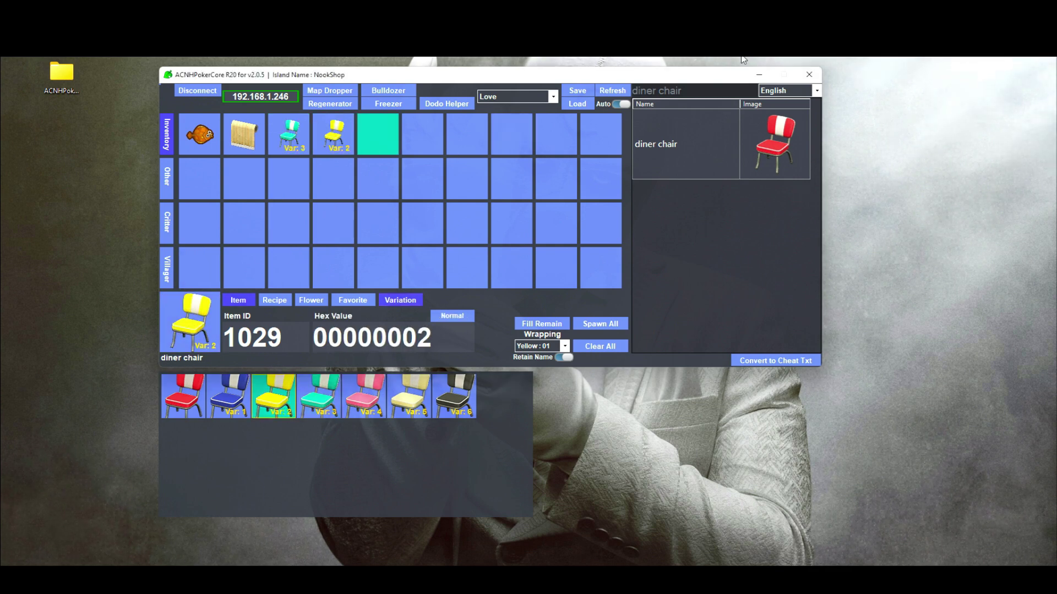
left_click_drag(694, 91, 632, 91)
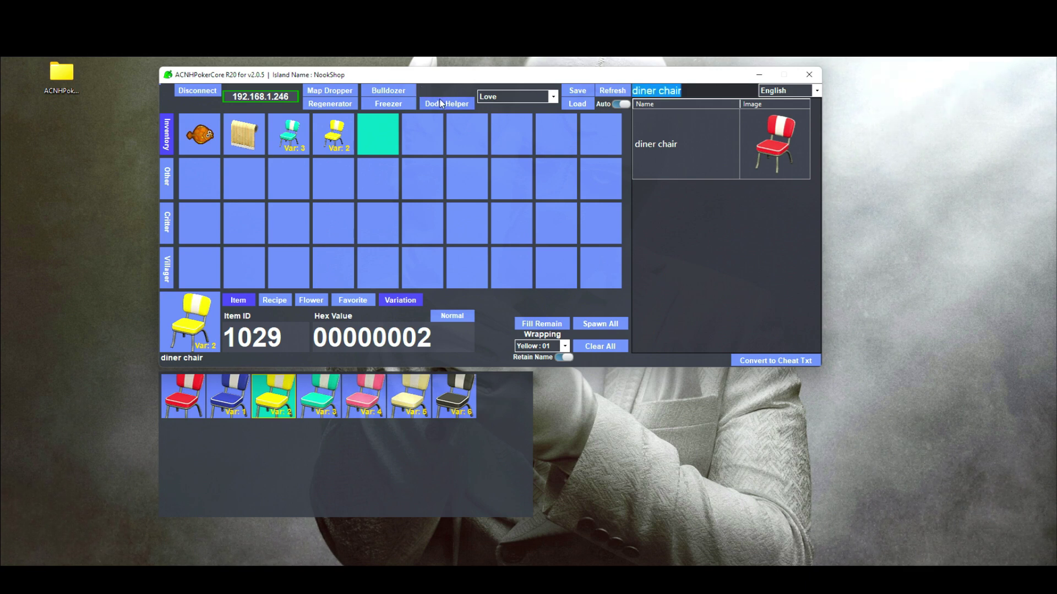
Put Nook Miles Tickets (ID 16DB) in slot 5 as 3, then slots 6–7 as stacks of 10 (hex 9)
type("nook mil")
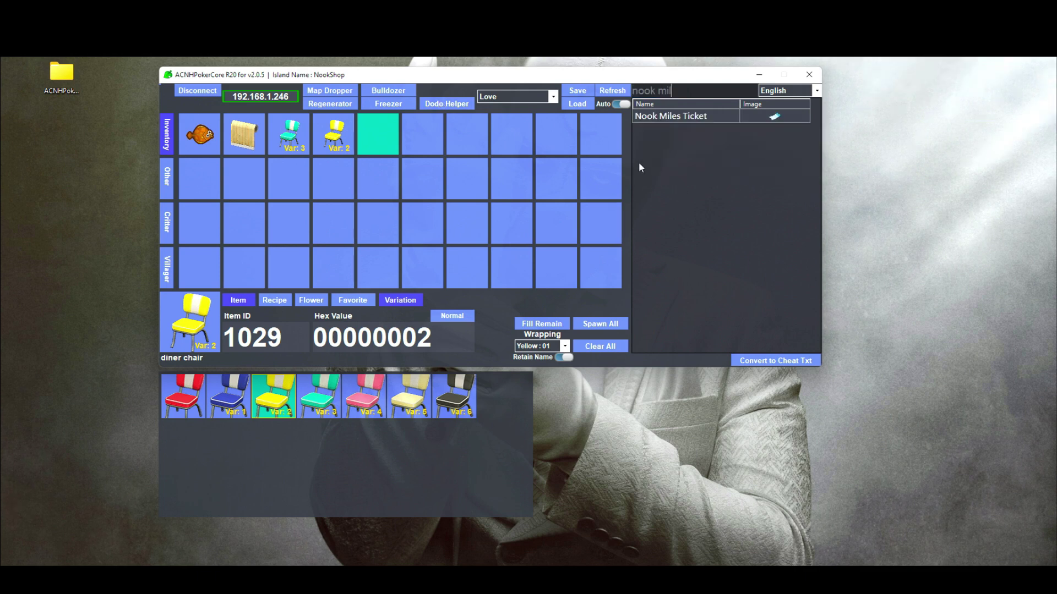
left_click(689, 119)
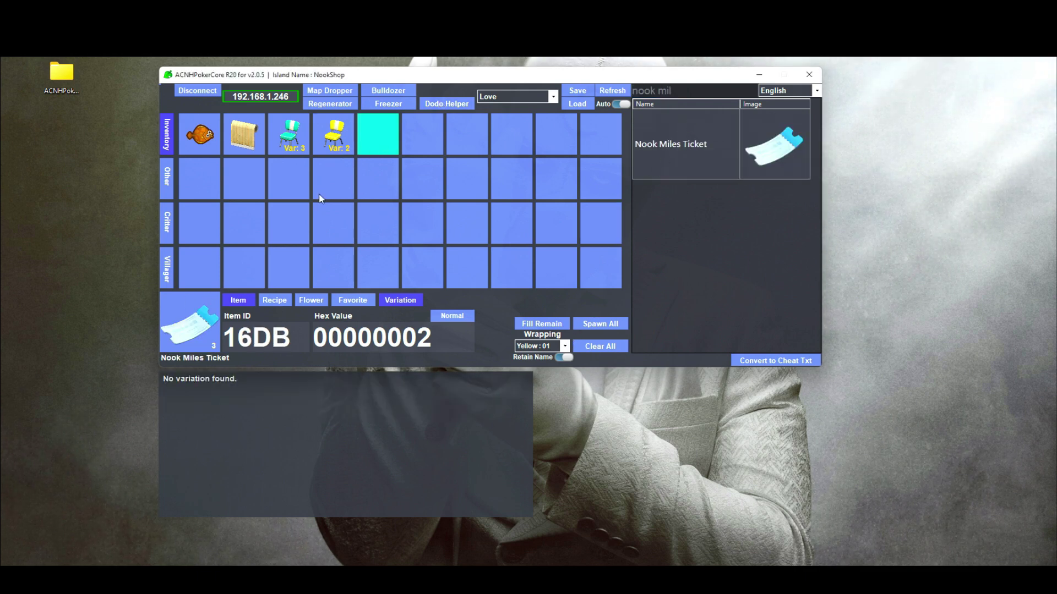
left_click(379, 148)
mouse_move(392, 152)
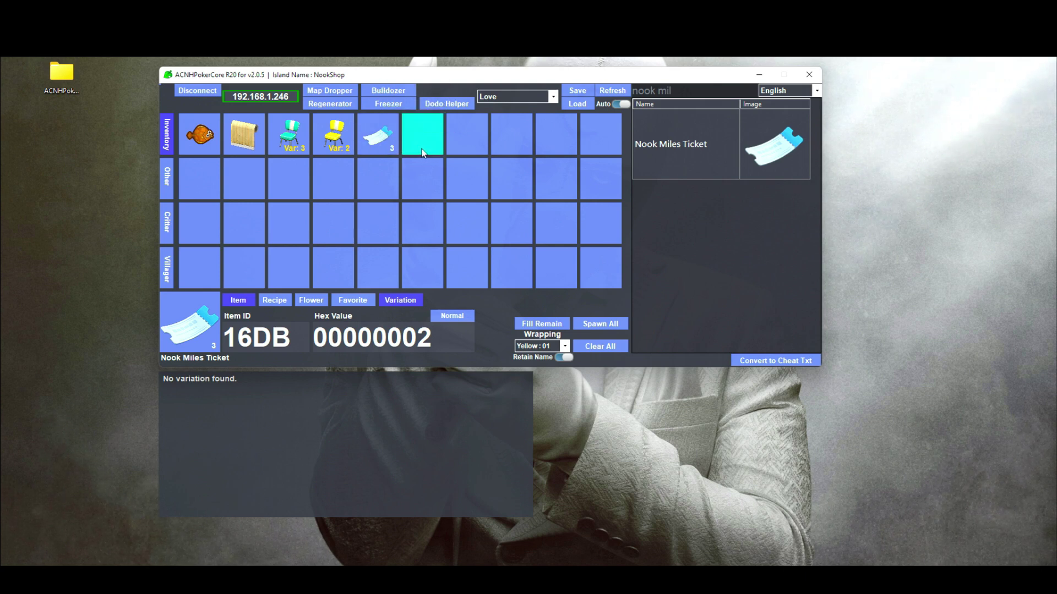
key("BackSpace")
type("9")
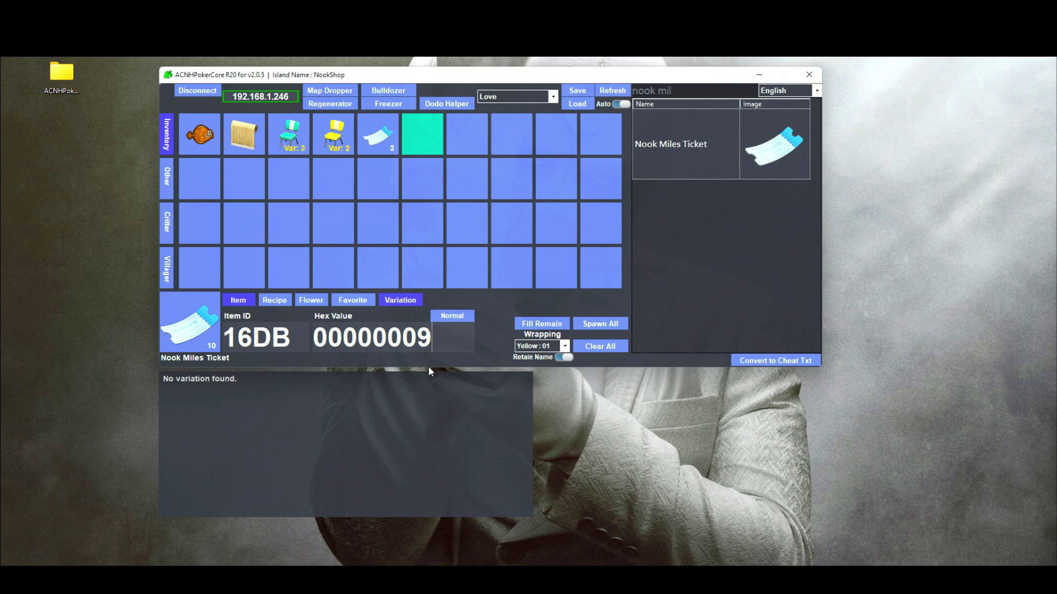
left_click(215, 341)
left_click(214, 341)
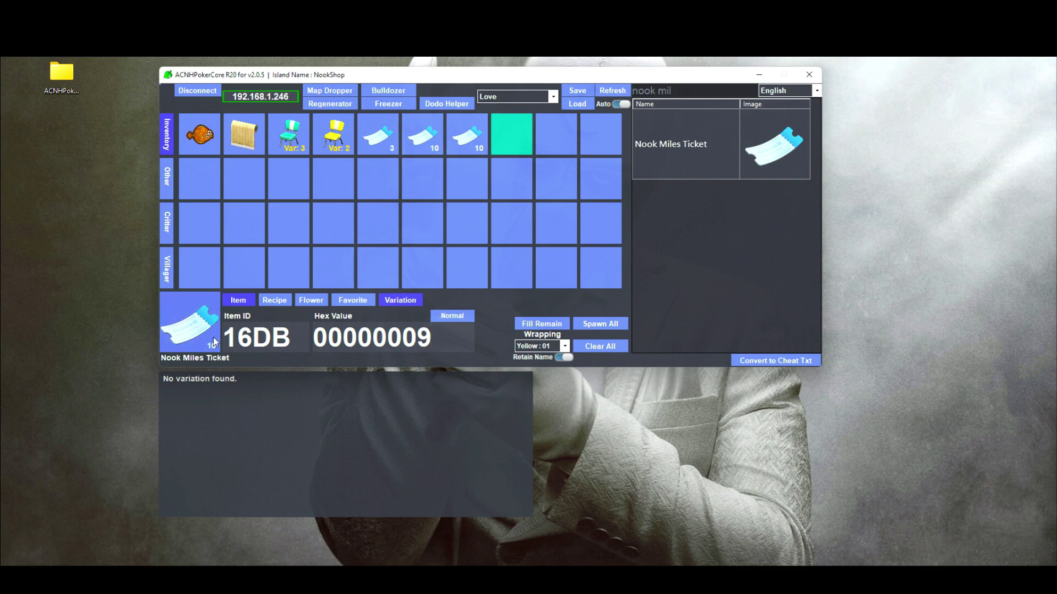
Switch quantity to plain Amount, place a single Nook Miles Ticket in slot 8, then reset amount to 10
left_click(456, 320)
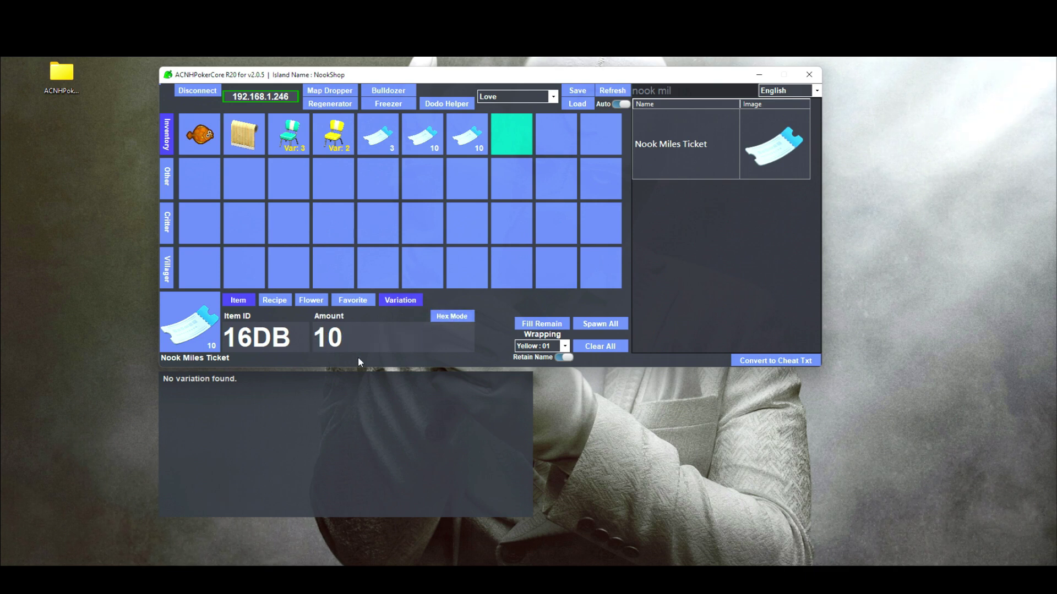
double_click(334, 337)
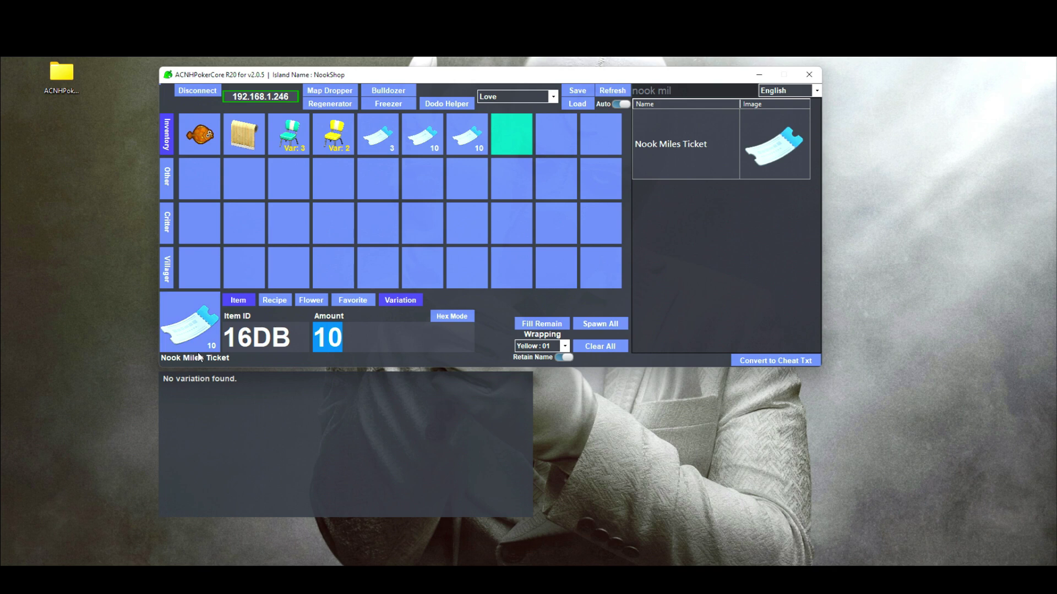
type("1")
left_click(521, 143)
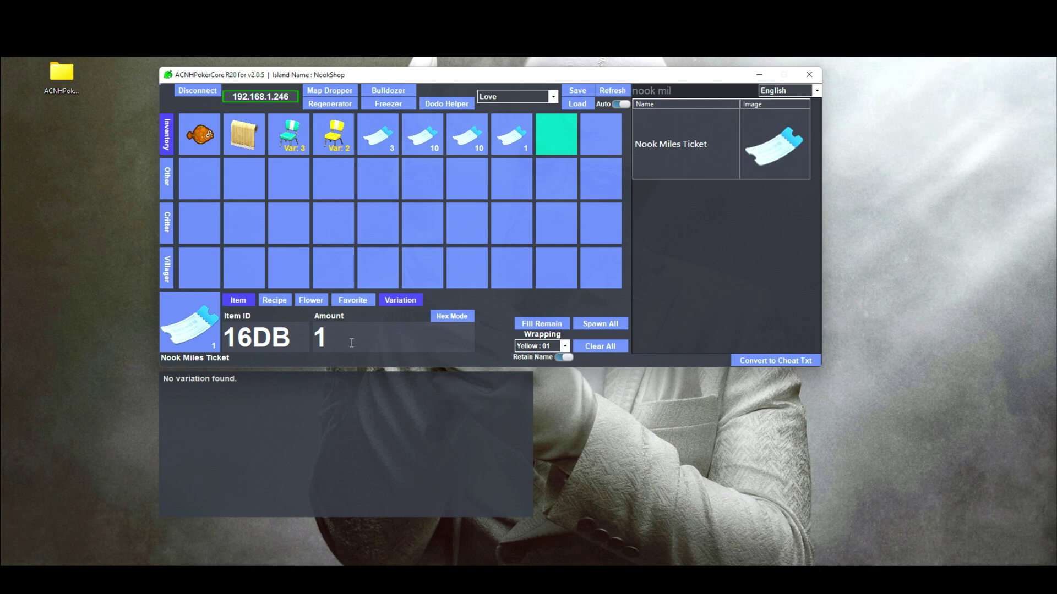
type("0")
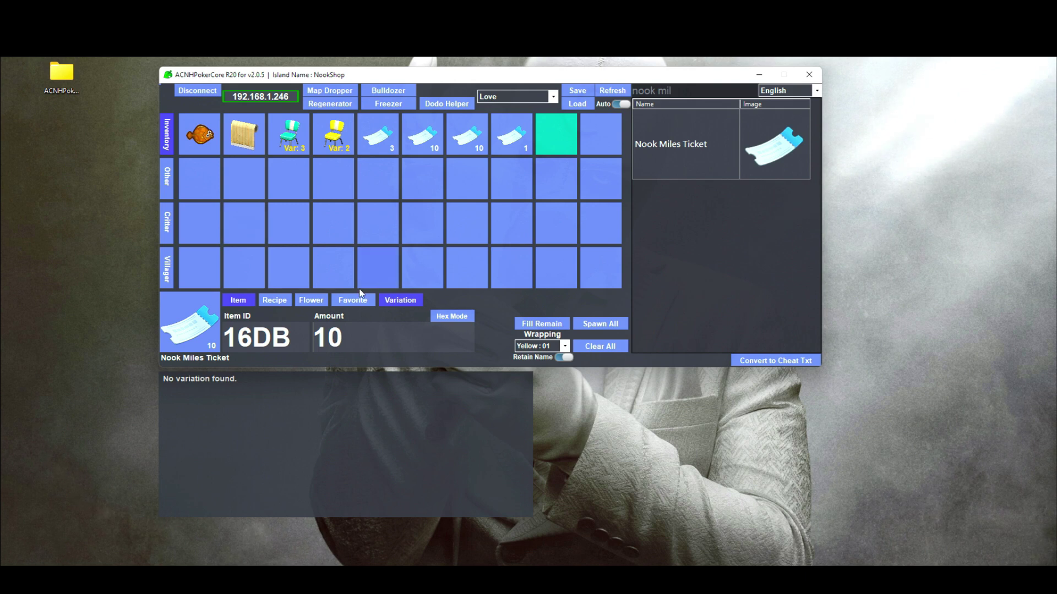
left_click(277, 300)
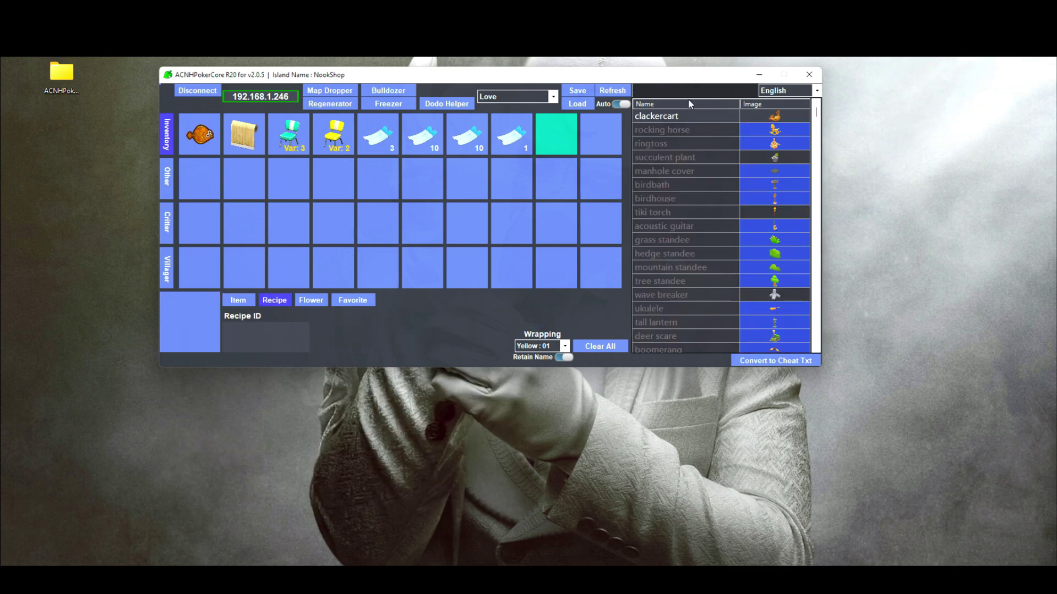
Place manhole cover DIY recipes (ID 0115) in slots 9–10 and second-row slots 1–2
left_click(699, 167)
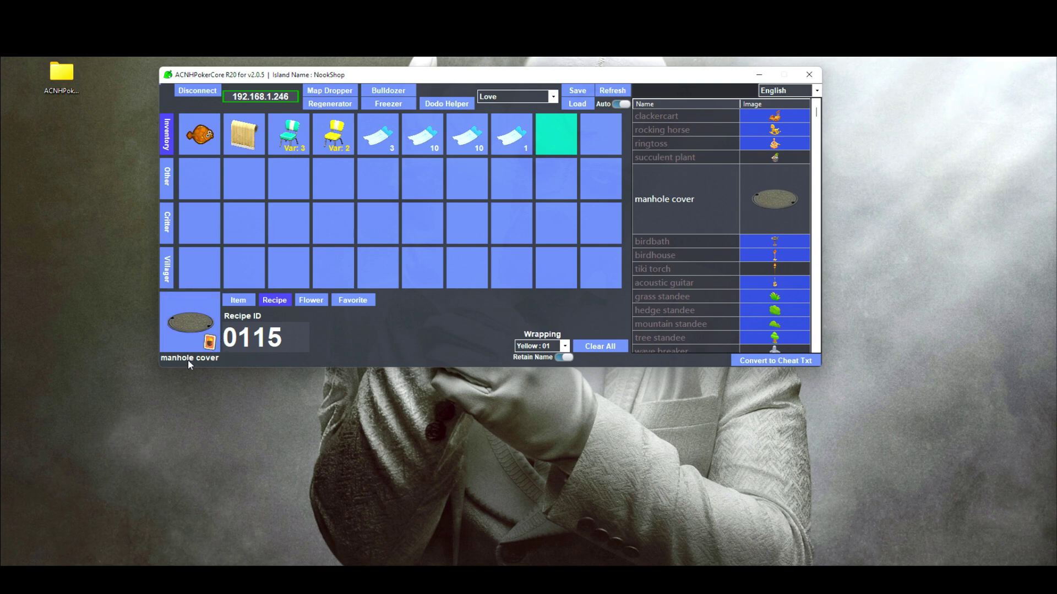
left_click_drag(191, 342, 556, 134)
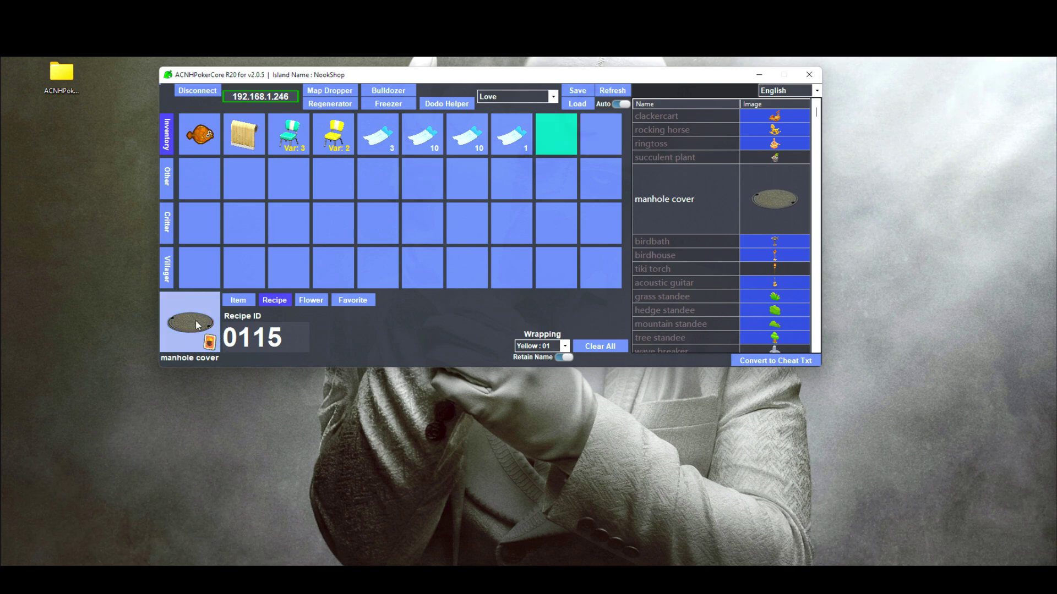
left_click(213, 322)
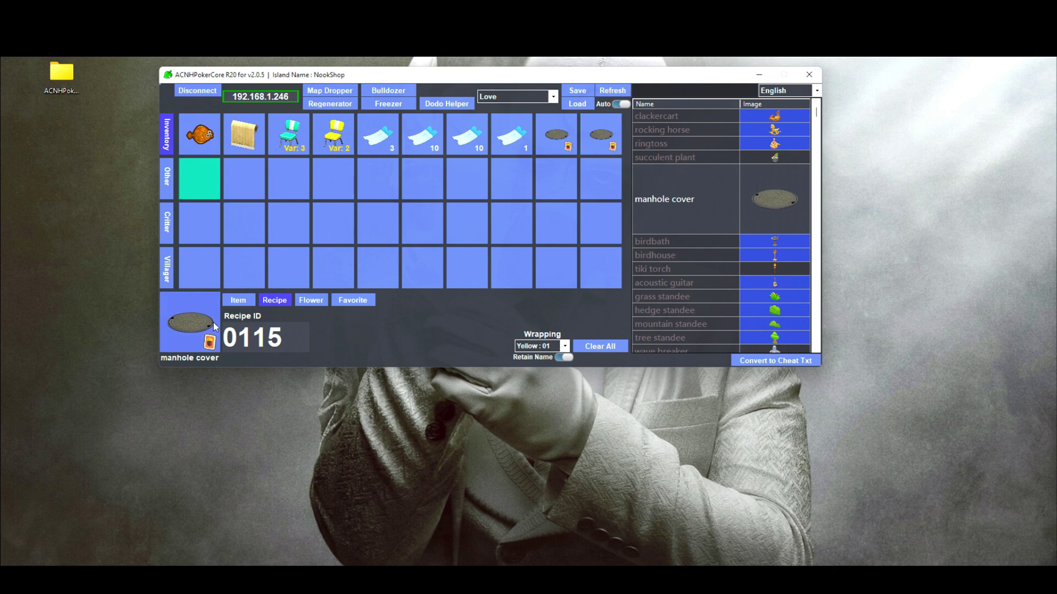
left_click(182, 315)
left_click(183, 316)
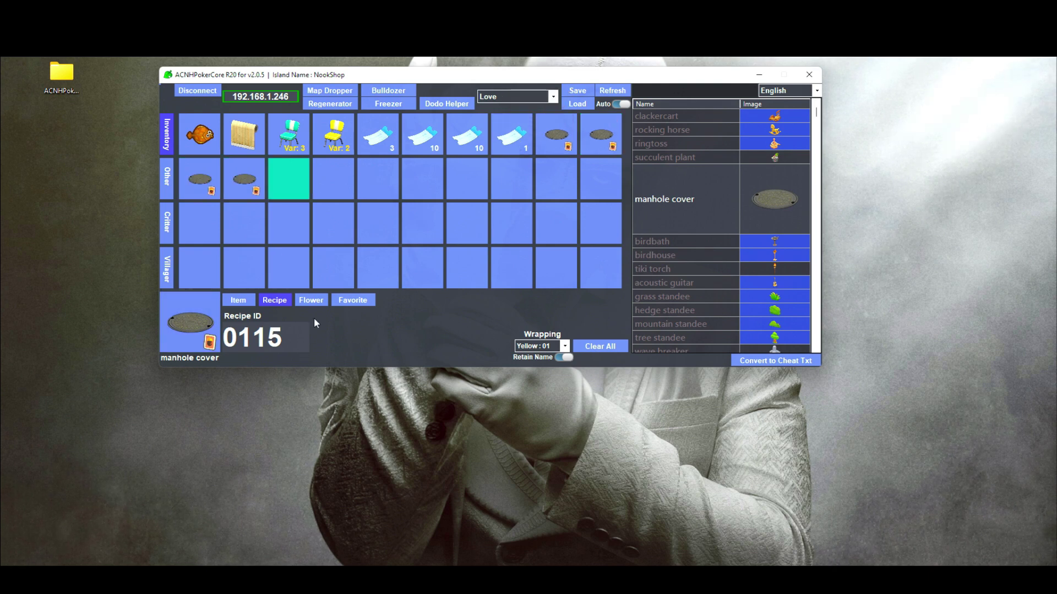
left_click(321, 305)
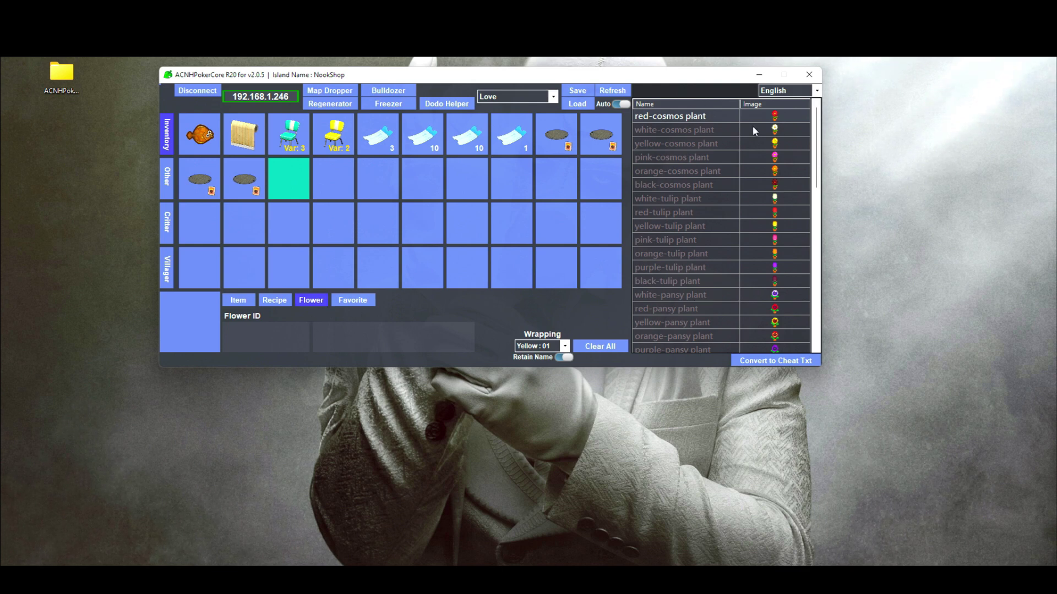
Put two orange-hyacinth plants (ID 0F4C) in second-row slots 3–4, then show the Favorite list
left_click_drag(817, 128, 801, 321)
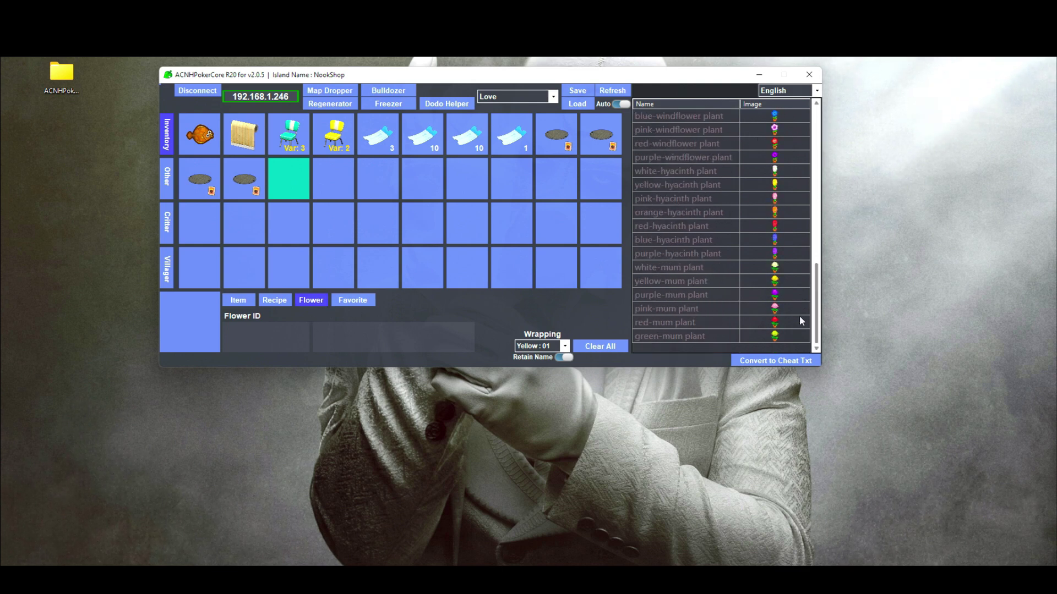
left_click(718, 212)
double_click(301, 170)
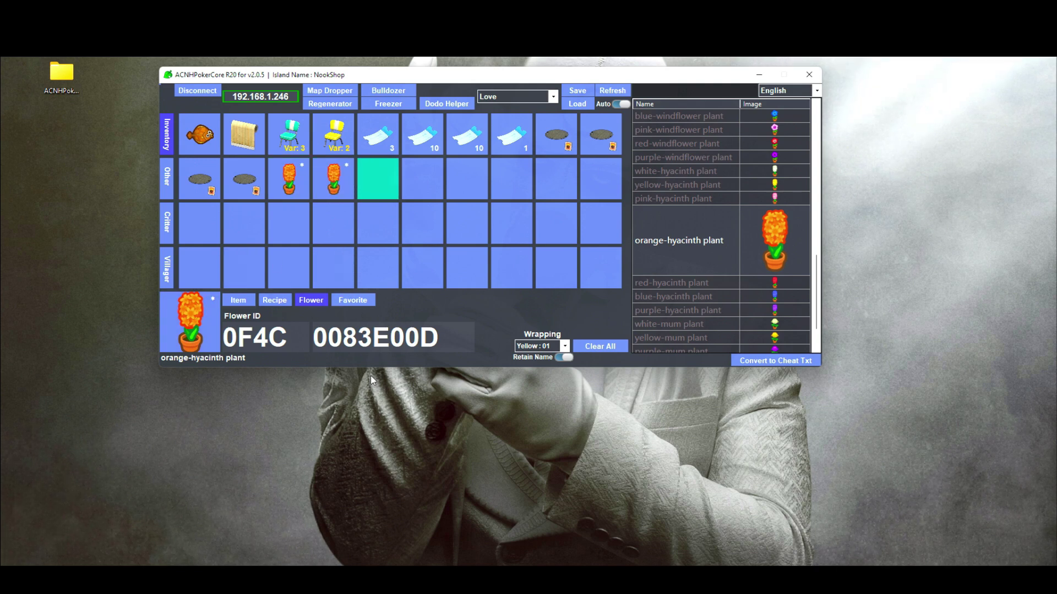
left_click(362, 305)
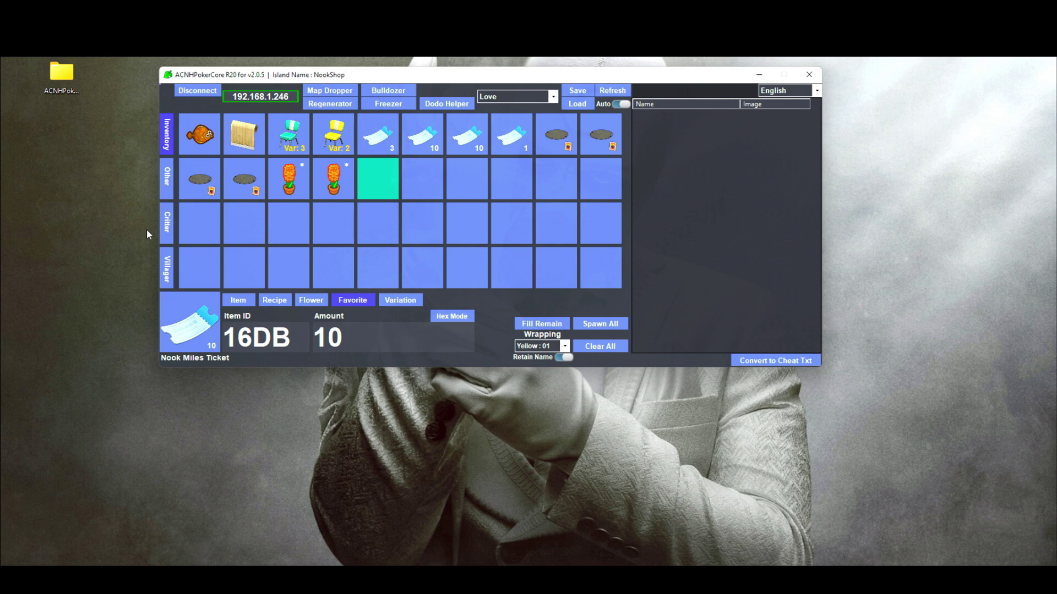
Add the Nook Miles Ticket to favourites, then browse the Flower, Recipe and Item lists
right_click(416, 131)
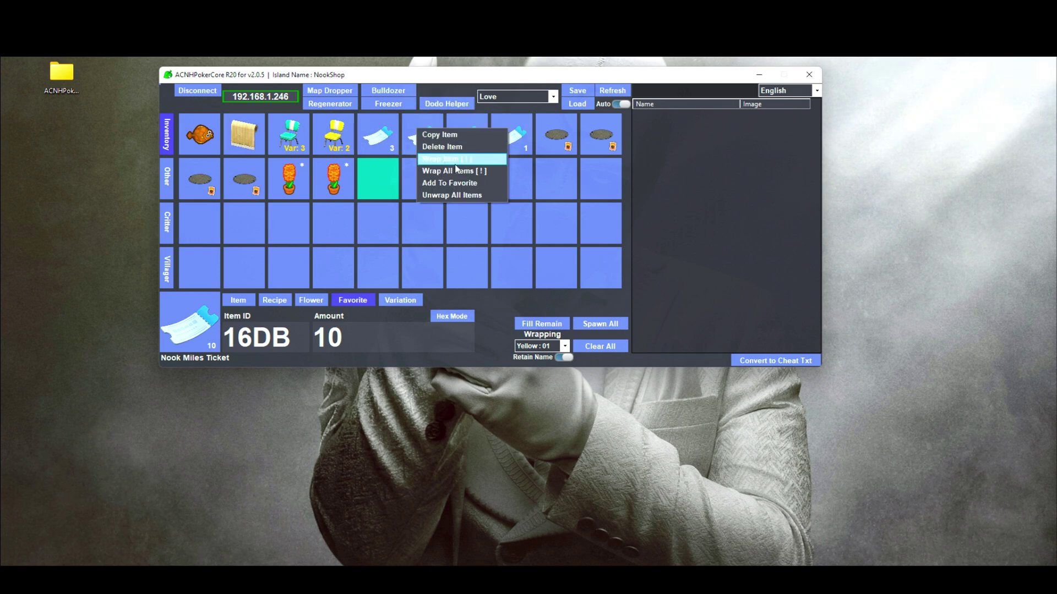
left_click(454, 184)
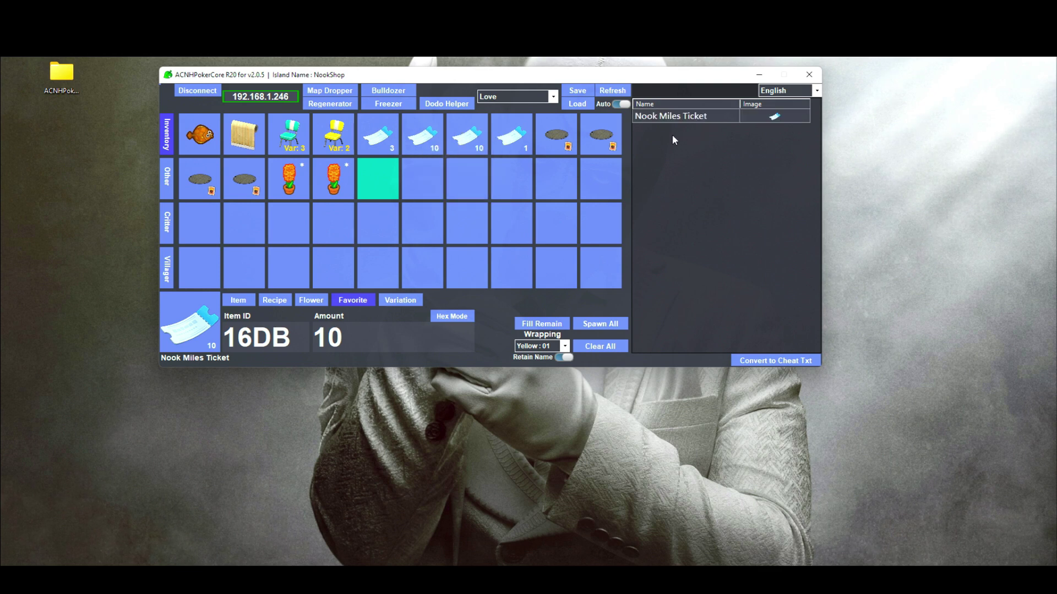
left_click(310, 300)
left_click(274, 300)
left_click(245, 302)
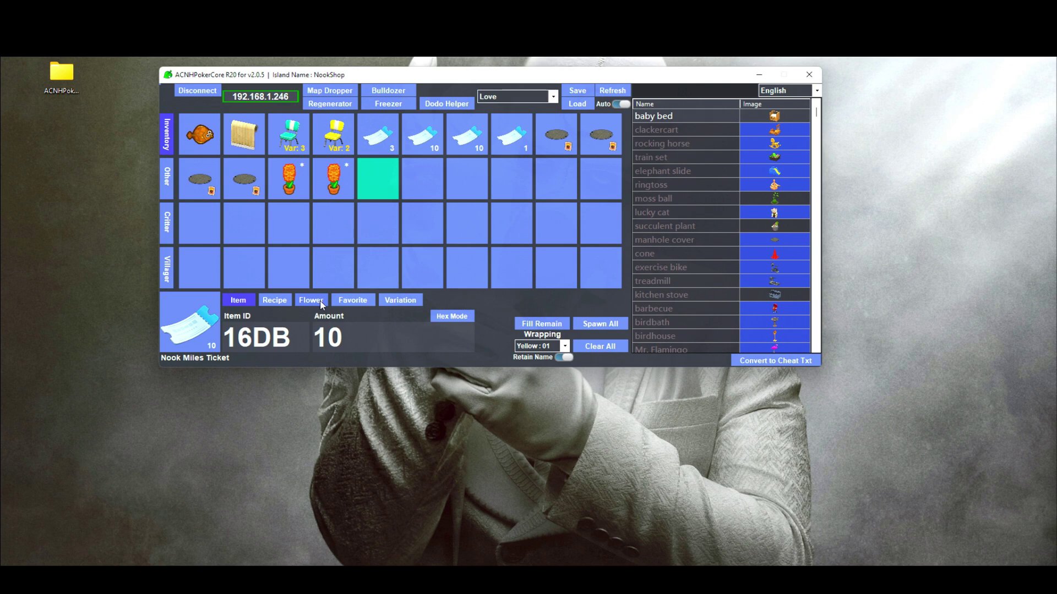
Show the Favorite list, select the Nook Miles Ticket from it, and turn Hex Mode off
left_click(362, 300)
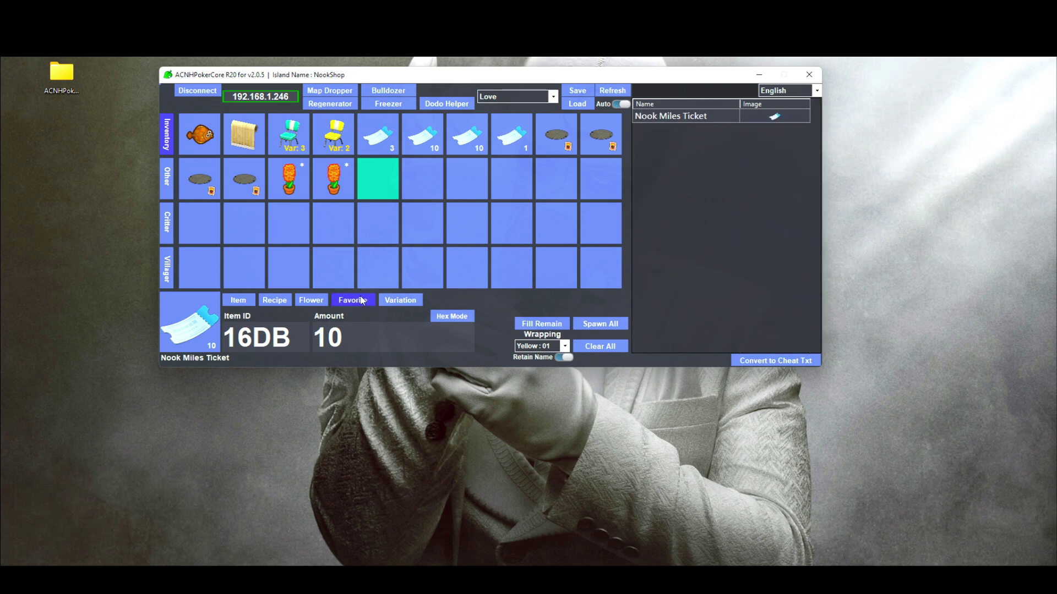
left_click(702, 116)
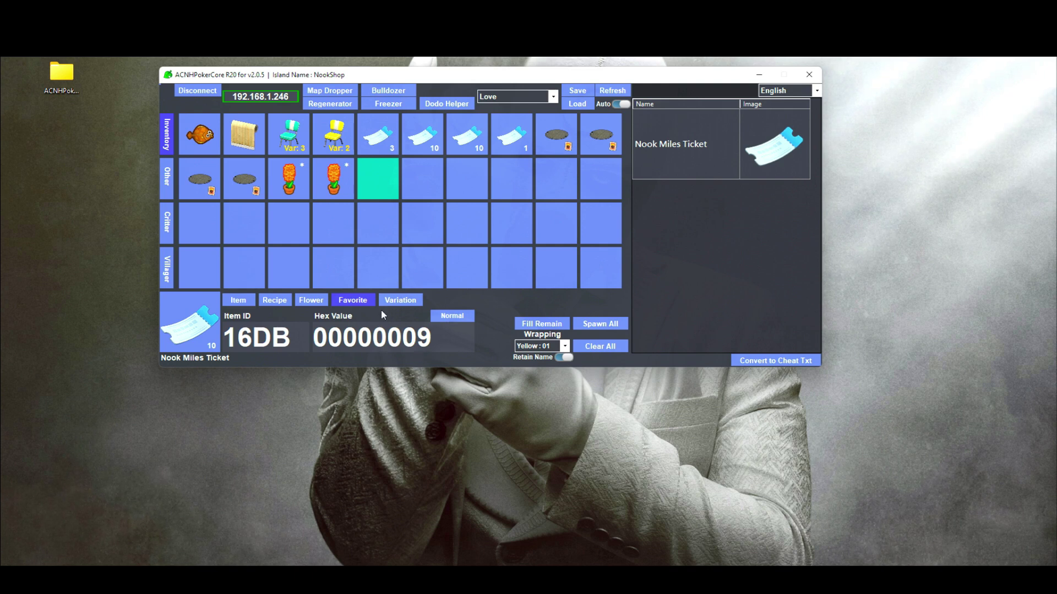
left_click(220, 296)
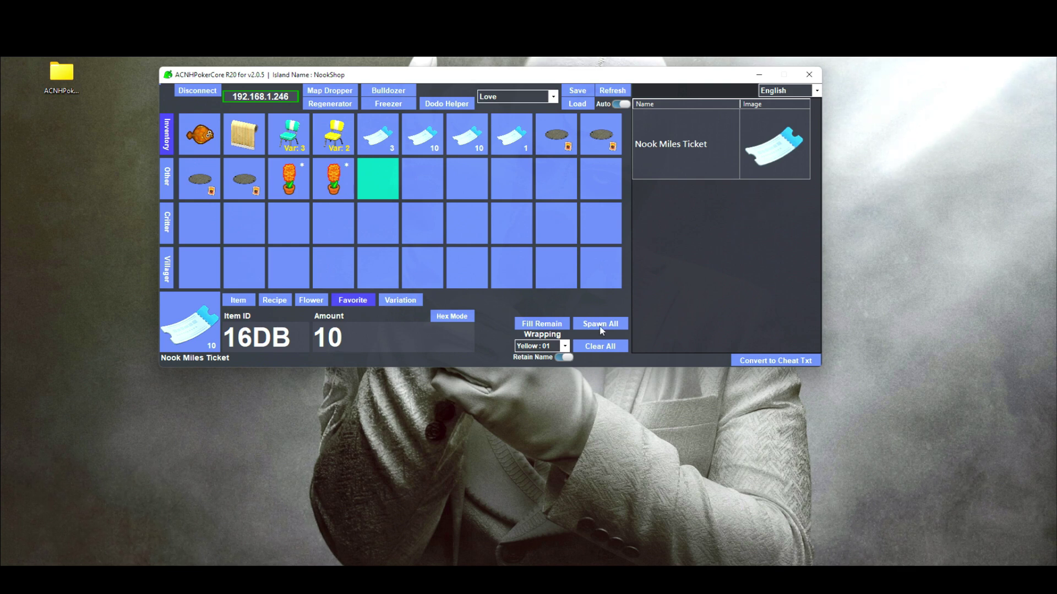
Fill the inventory with 10-ticket stacks via Fill Remain and Spawn All, then Clear All
left_click(527, 324)
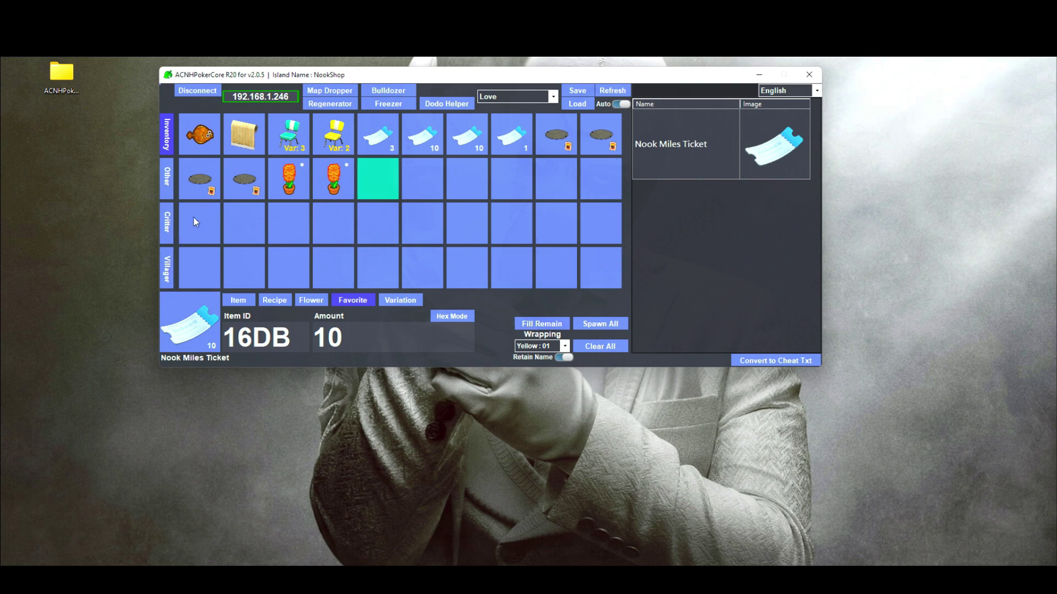
left_click(541, 324)
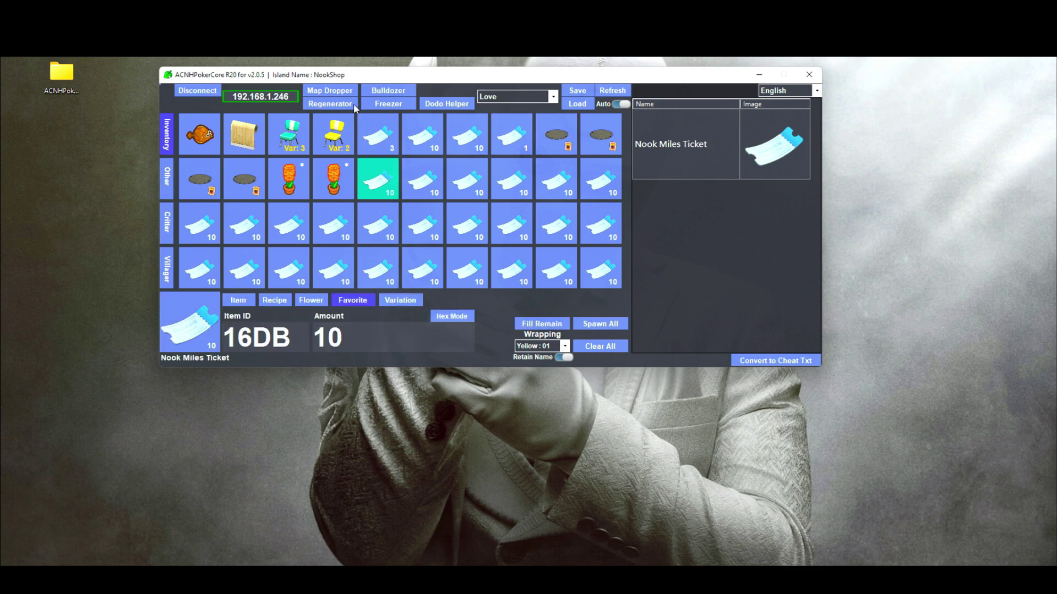
left_click(617, 325)
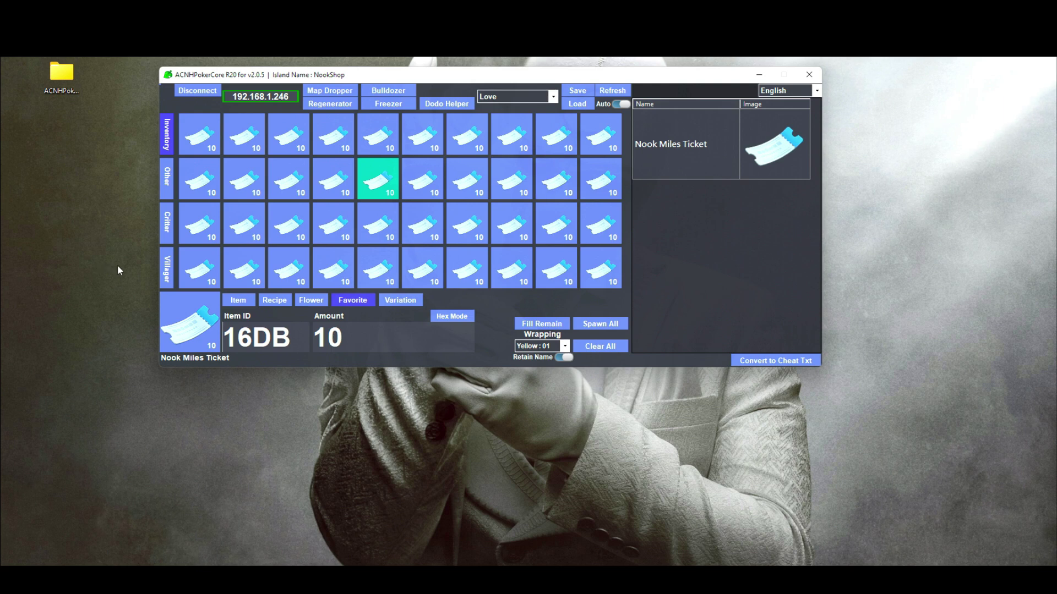
left_click(612, 346)
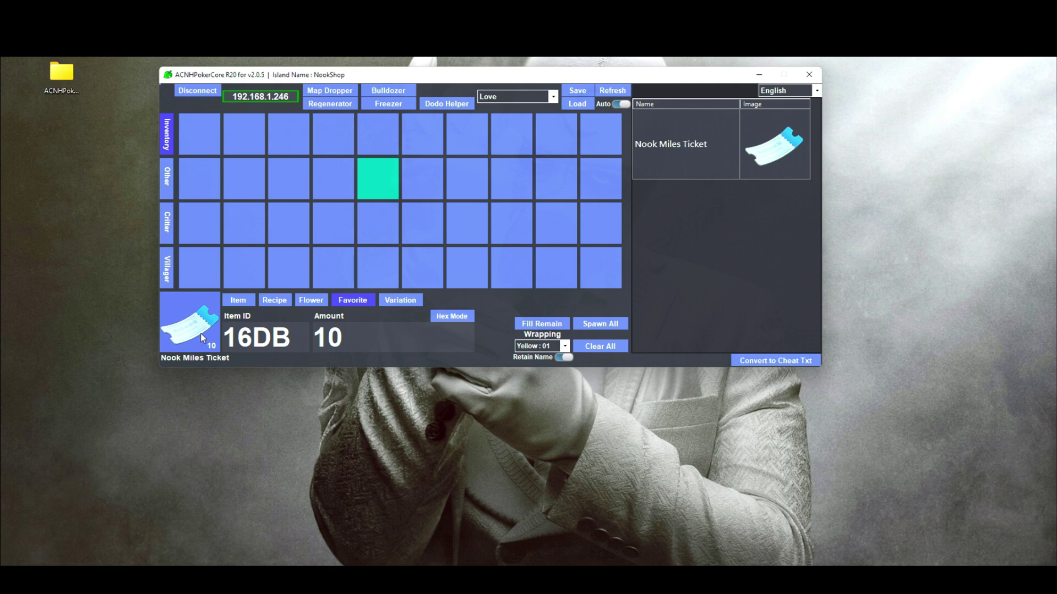
Place a ticket stack in one slot, then spawn 10-ticket stacks into all 40 slots
left_click(211, 316)
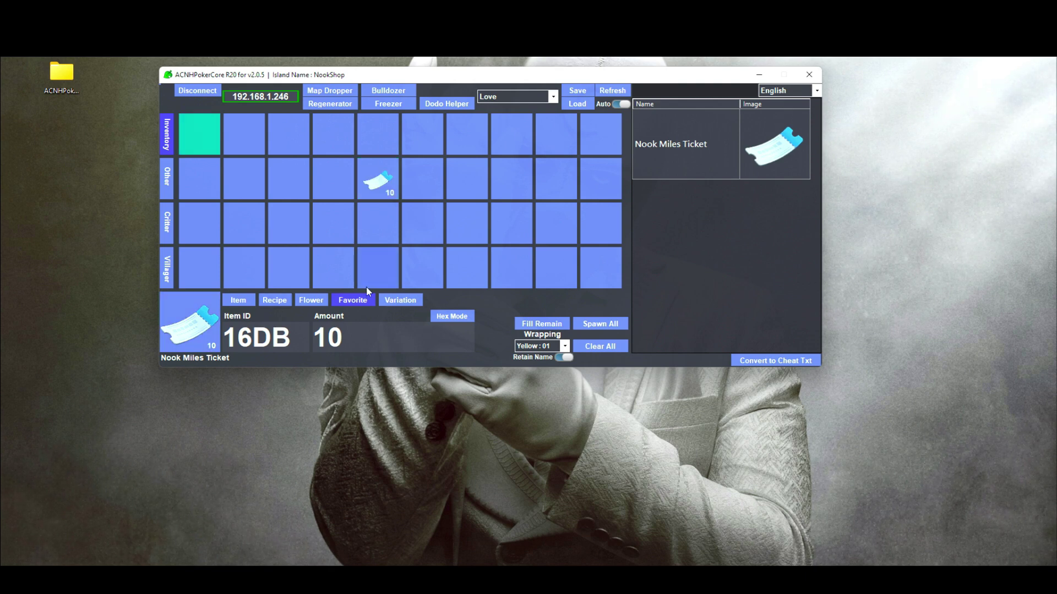
left_click(584, 325)
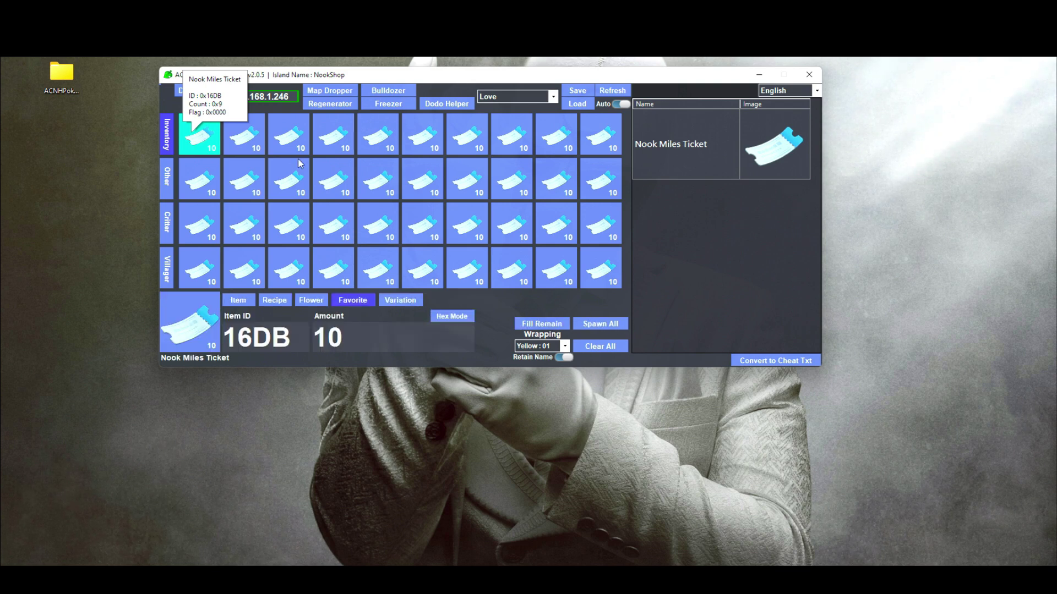
left_click(564, 346)
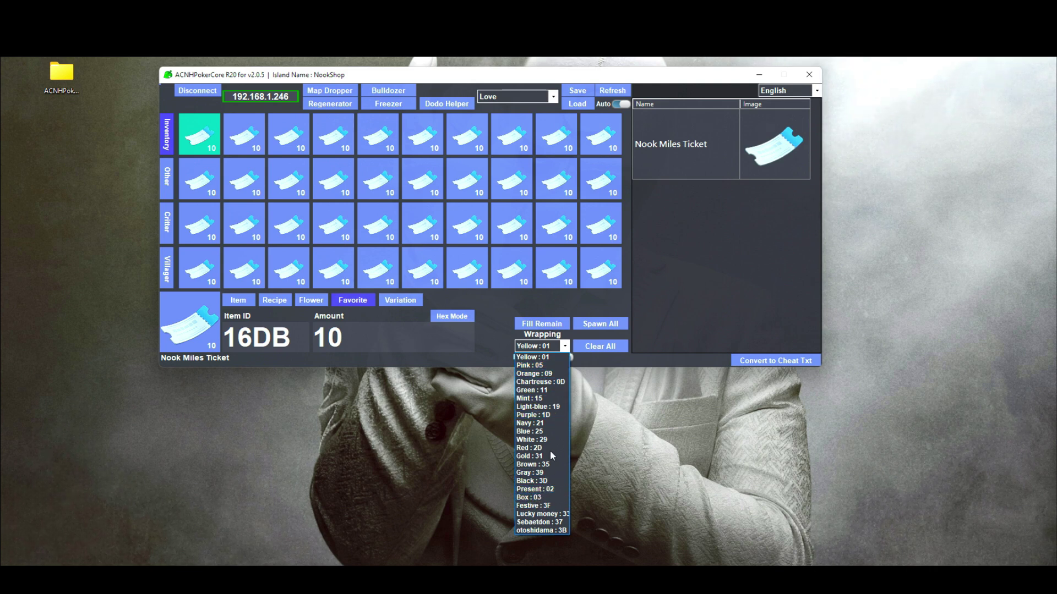
Choose Light-blue : 19 wrapping, wrap the first slot's ticket, then wrap all inventory items
left_click(536, 407)
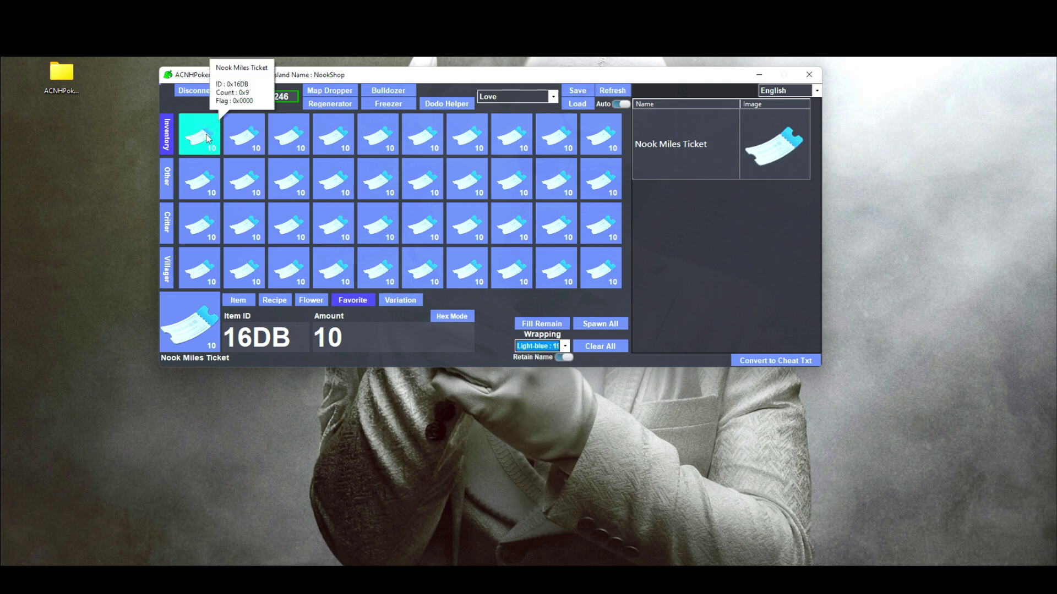
right_click(209, 139)
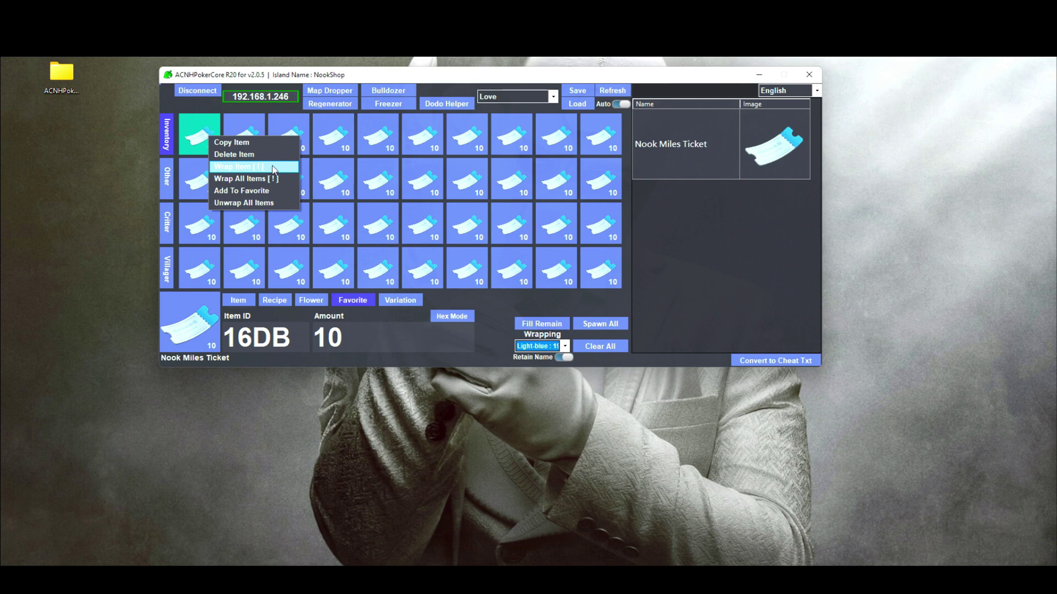
left_click(274, 167)
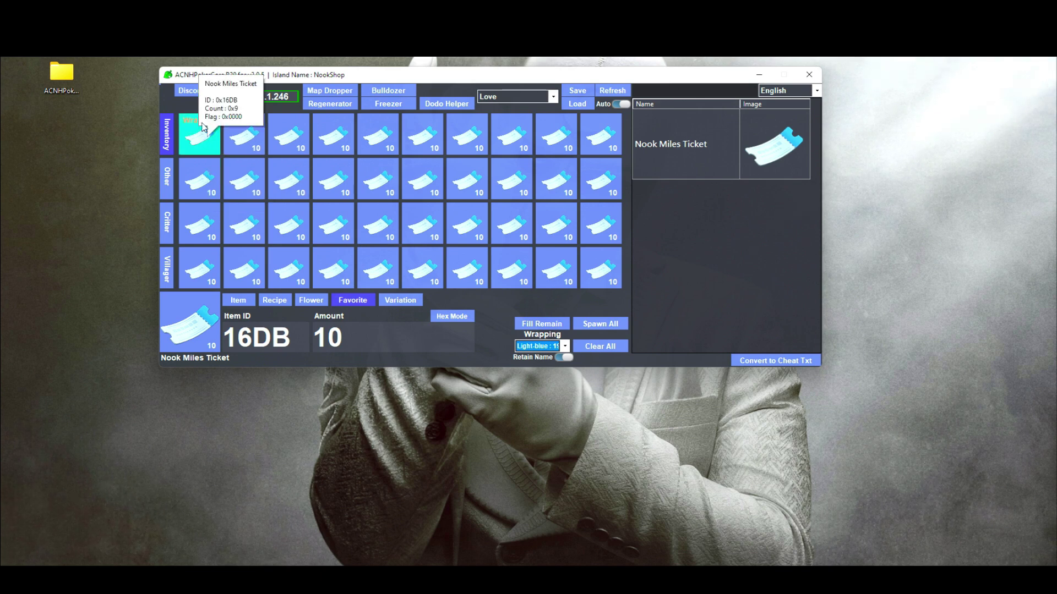
right_click(253, 141)
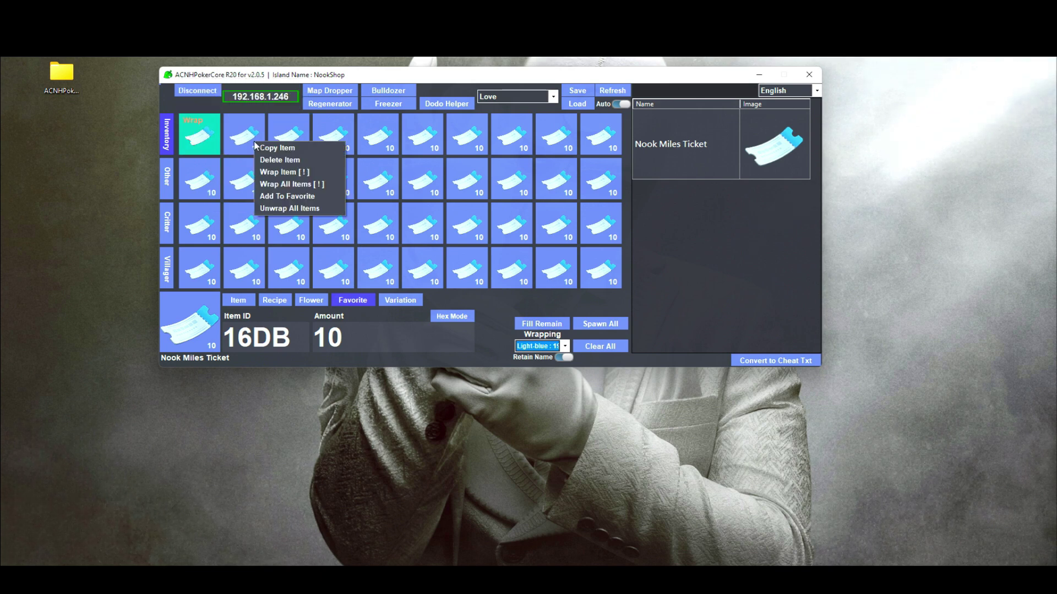
left_click(308, 186)
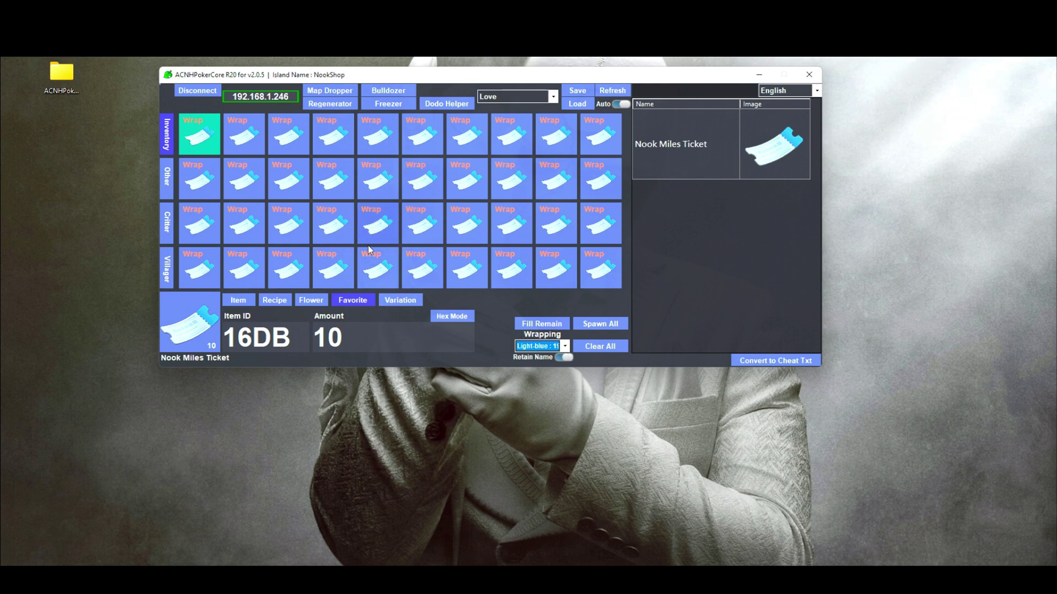
Toggle Retain Name off and back on for the wrapped gifts
mouse_move(373, 243)
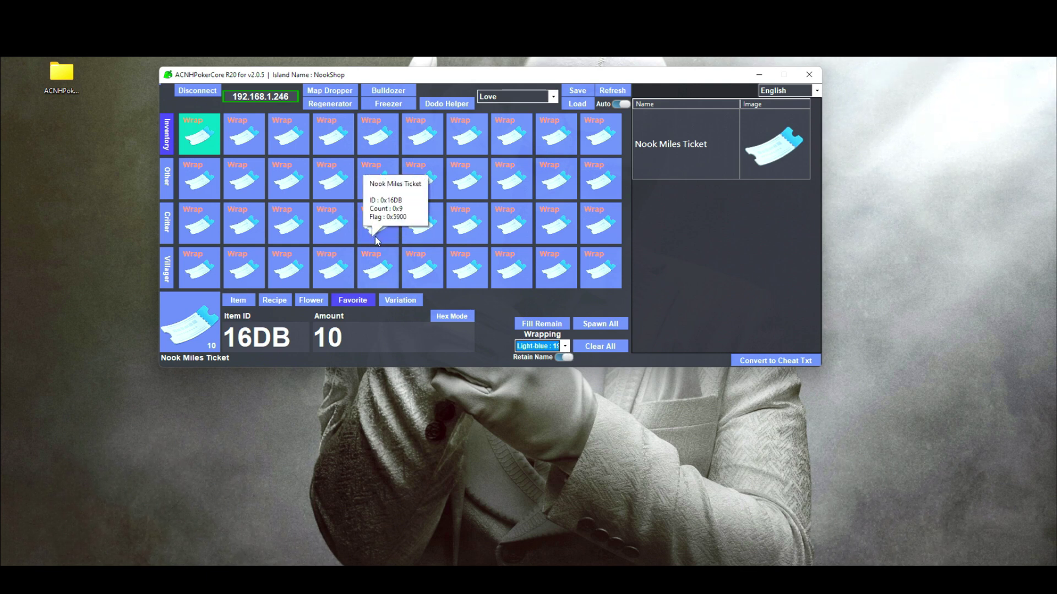
left_click(563, 358)
left_click(564, 358)
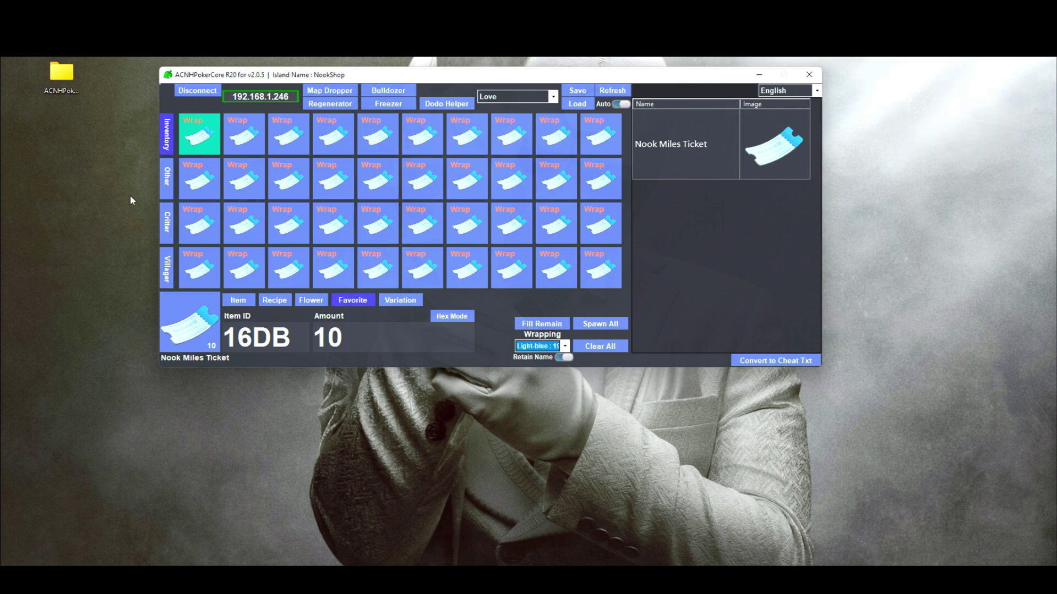
left_click(171, 176)
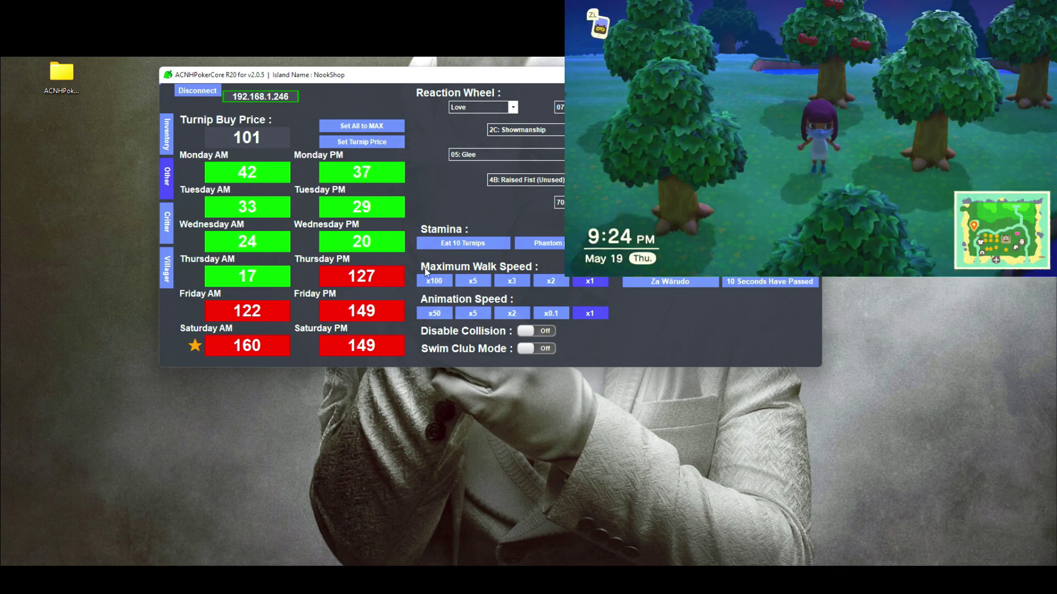
Eat 10 turnips to refill the character's stamina to 10/10
left_click(535, 246)
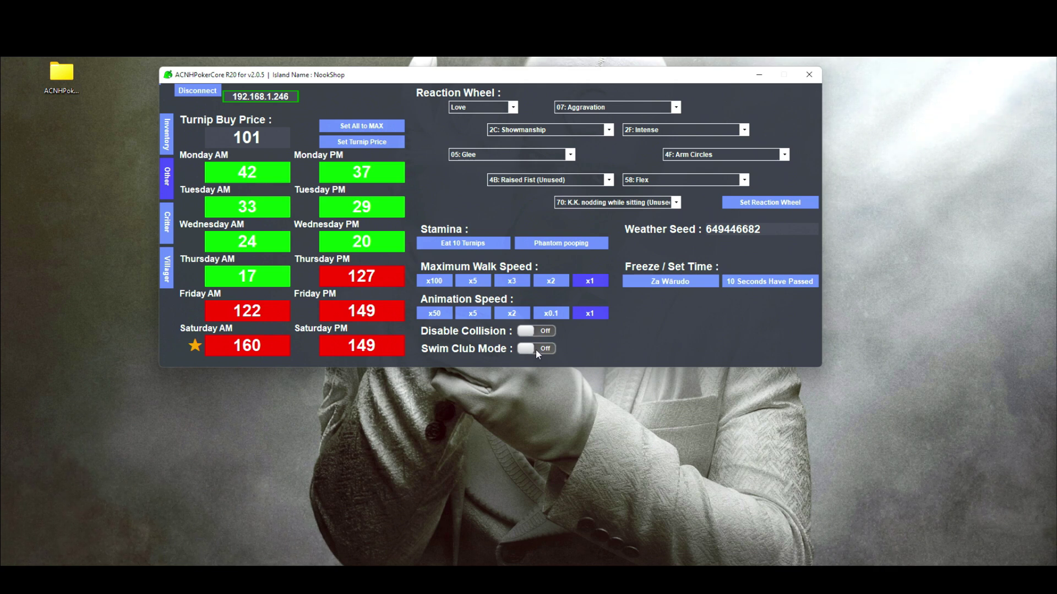
Max all turnip prices to 999999999, then set Monday AM to 525 and apply
left_click(369, 128)
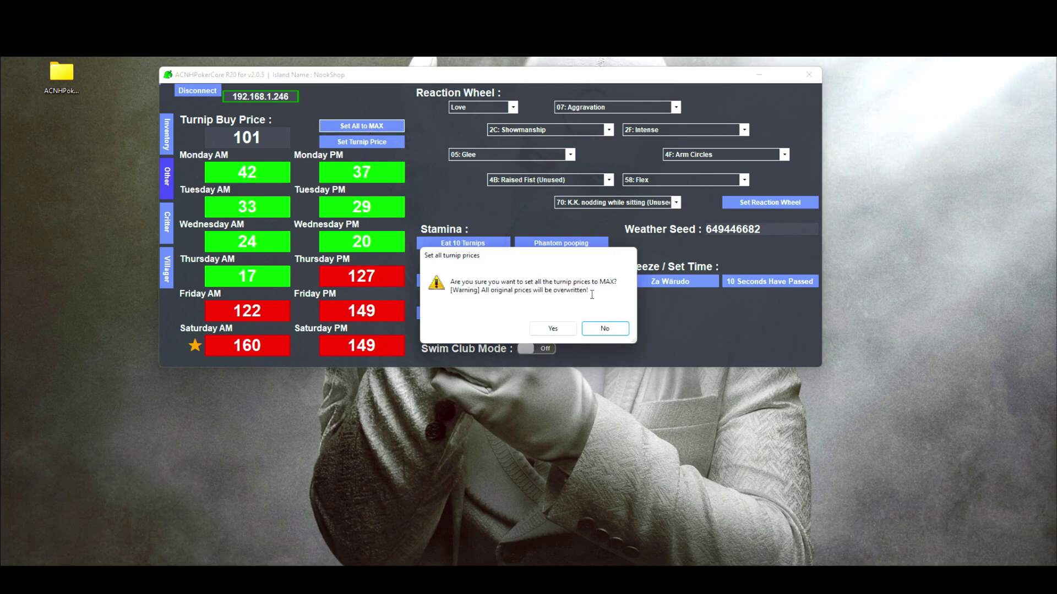
left_click(559, 327)
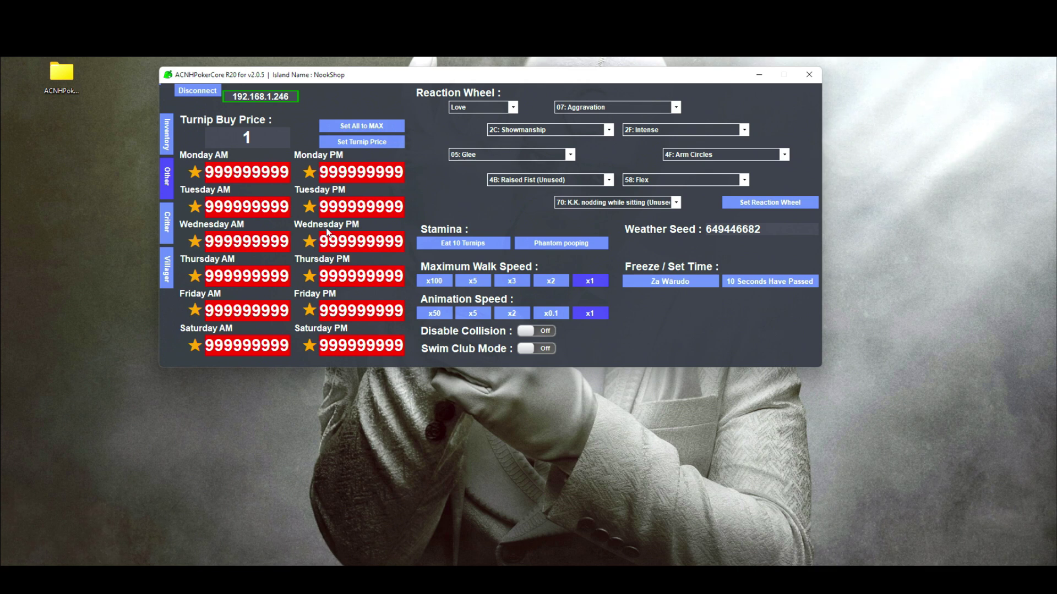
left_click(245, 169)
type("525")
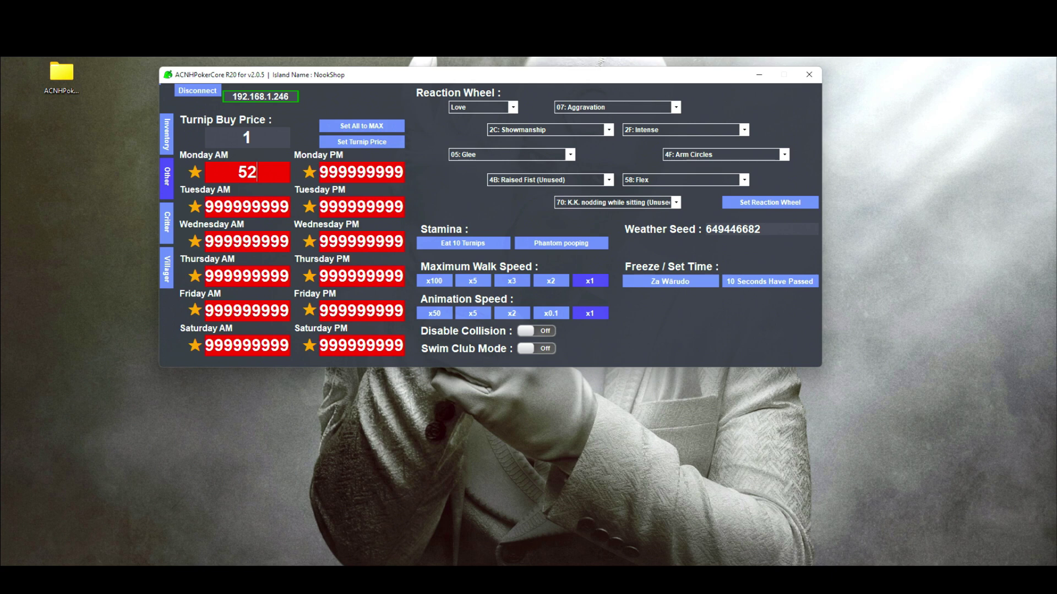
left_click(361, 142)
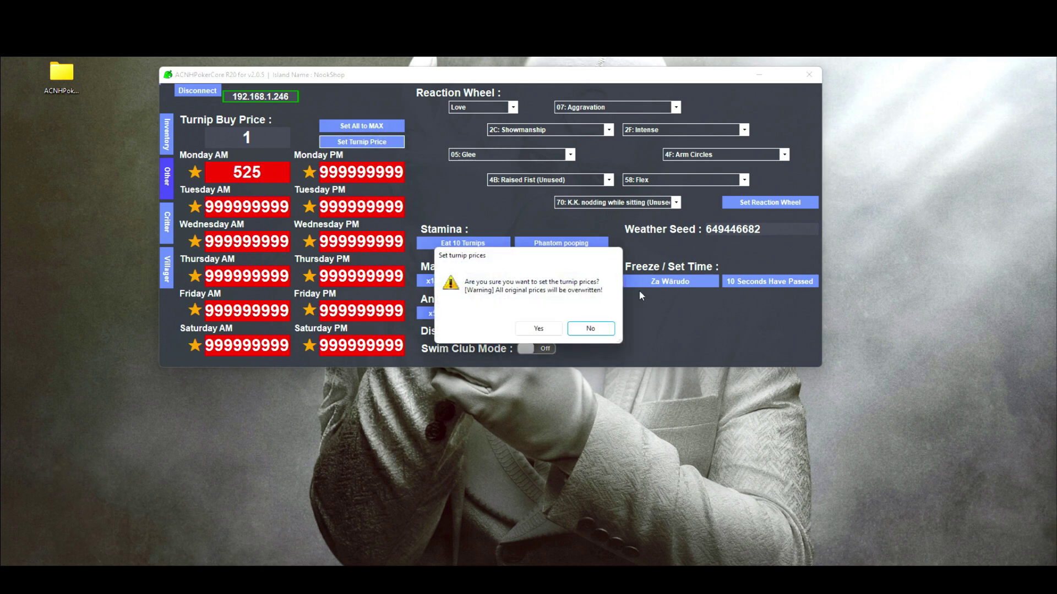
left_click(552, 329)
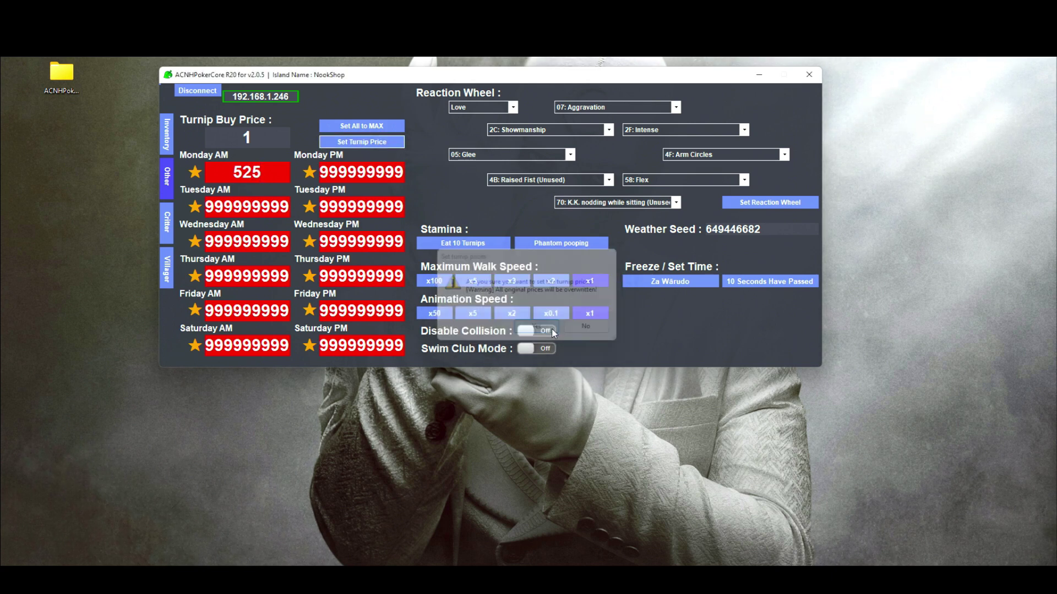
Replace Love's 2C: Showmanship reaction with 41: Work Out and apply the reaction wheel
left_click(513, 108)
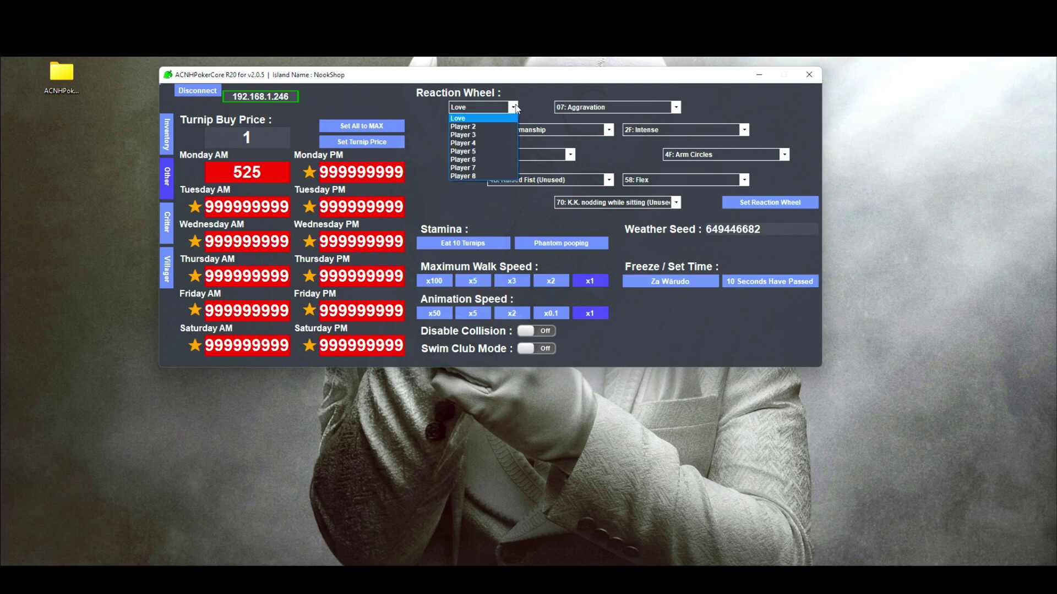
left_click(516, 116)
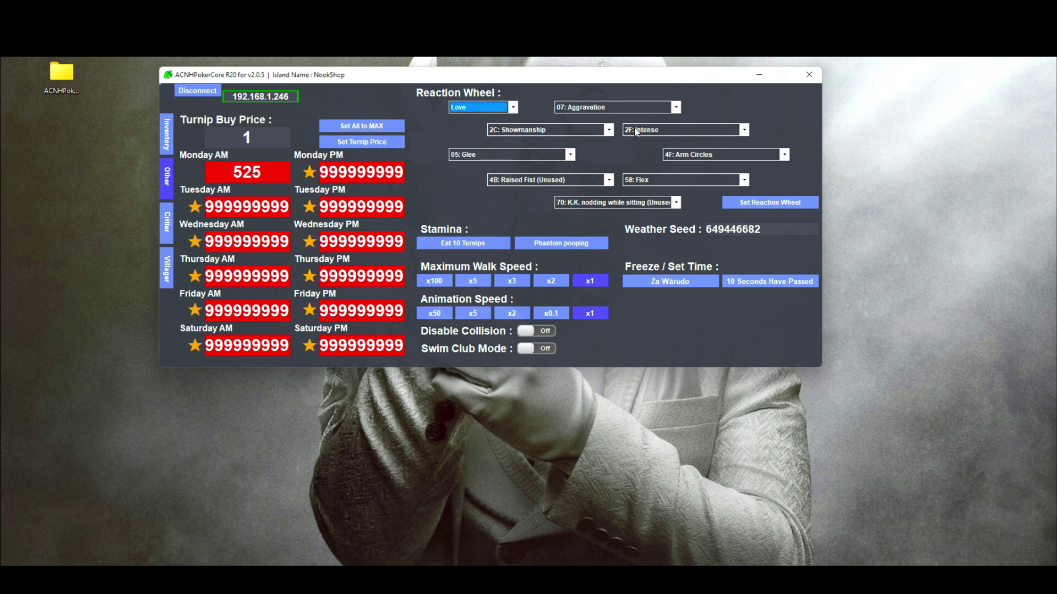
left_click(609, 131)
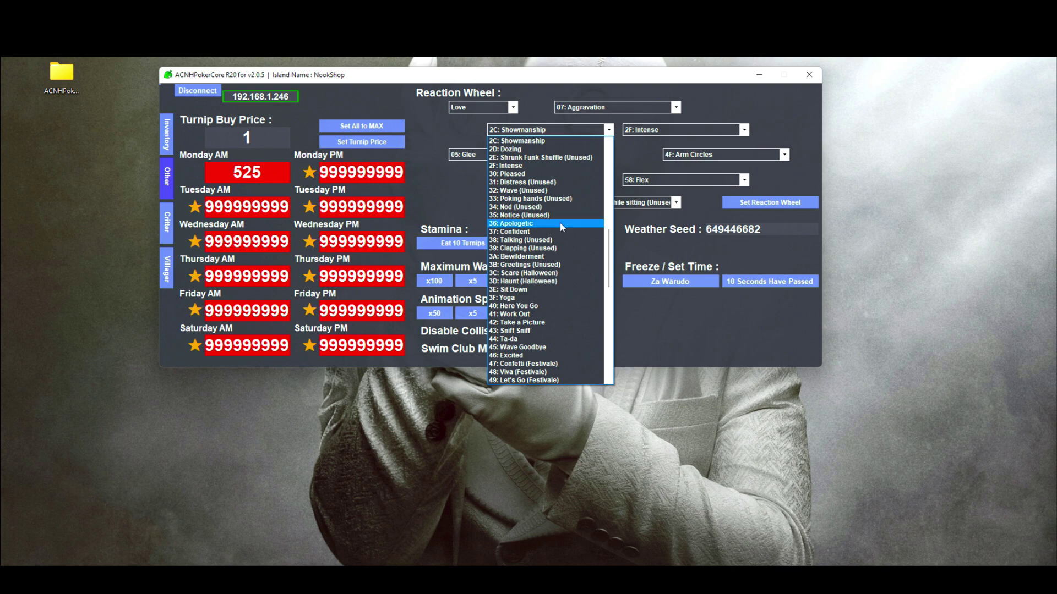
scroll(556, 224, "down", 3)
scroll(552, 226, "down", 1)
left_click(551, 240)
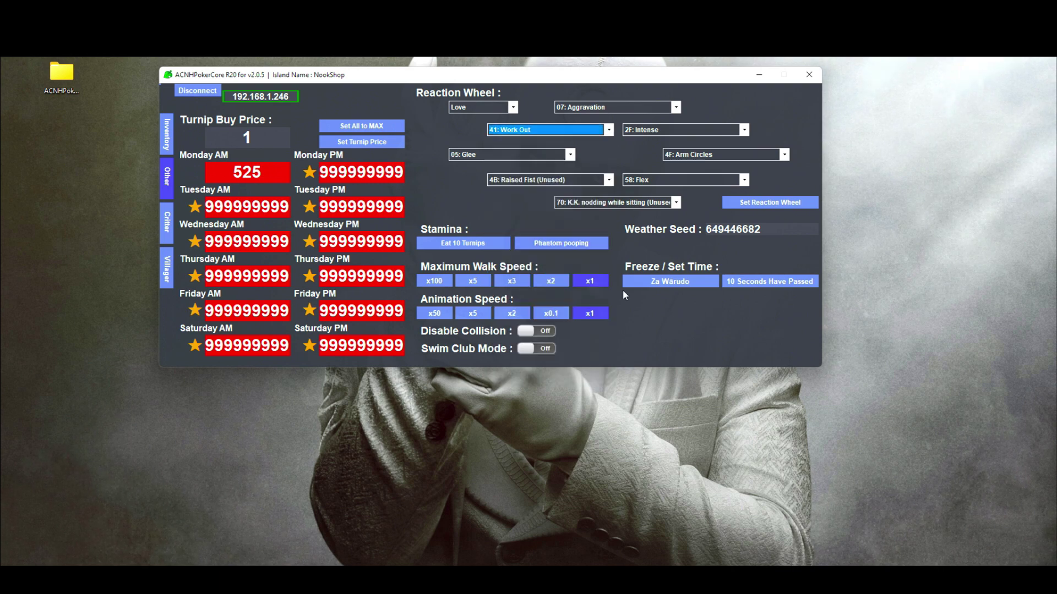
left_click(764, 204)
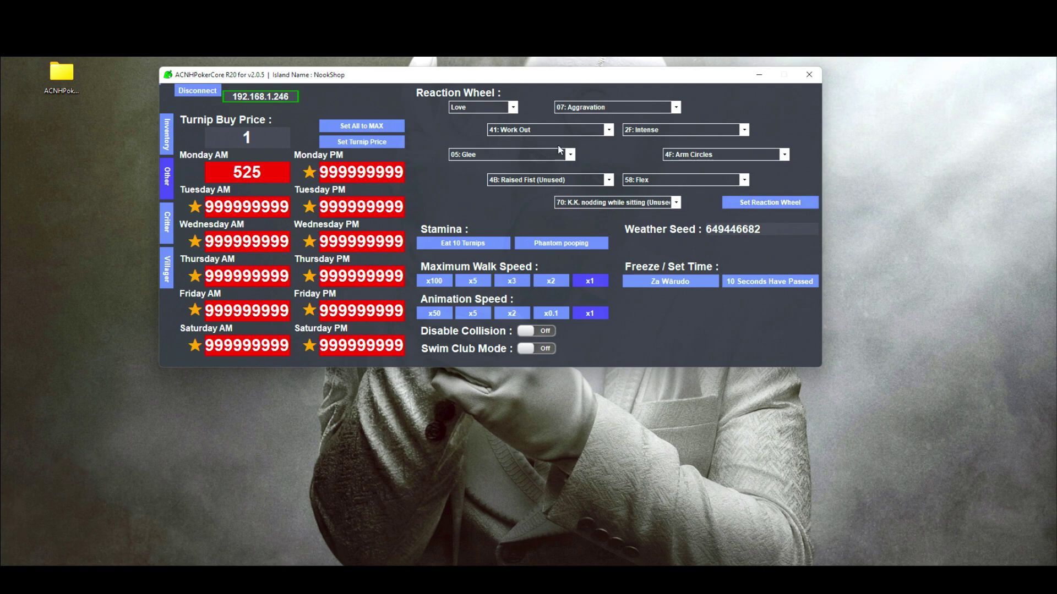
Browse the Glee slot's reaction list and close it unchanged
left_click(570, 156)
scroll(538, 286, "down", 10)
scroll(538, 285, "down", 18)
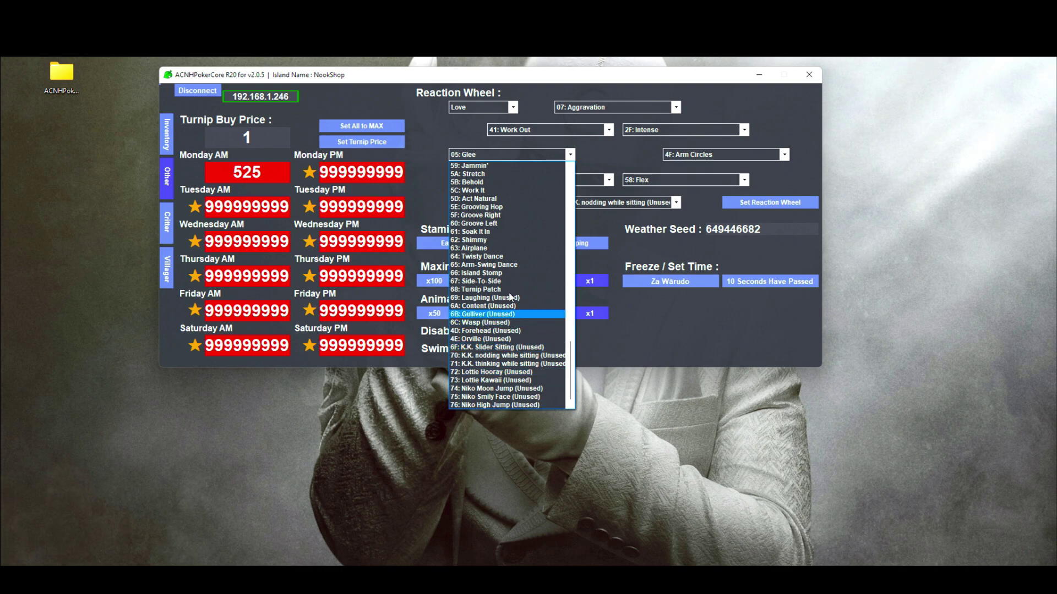
left_click(571, 152)
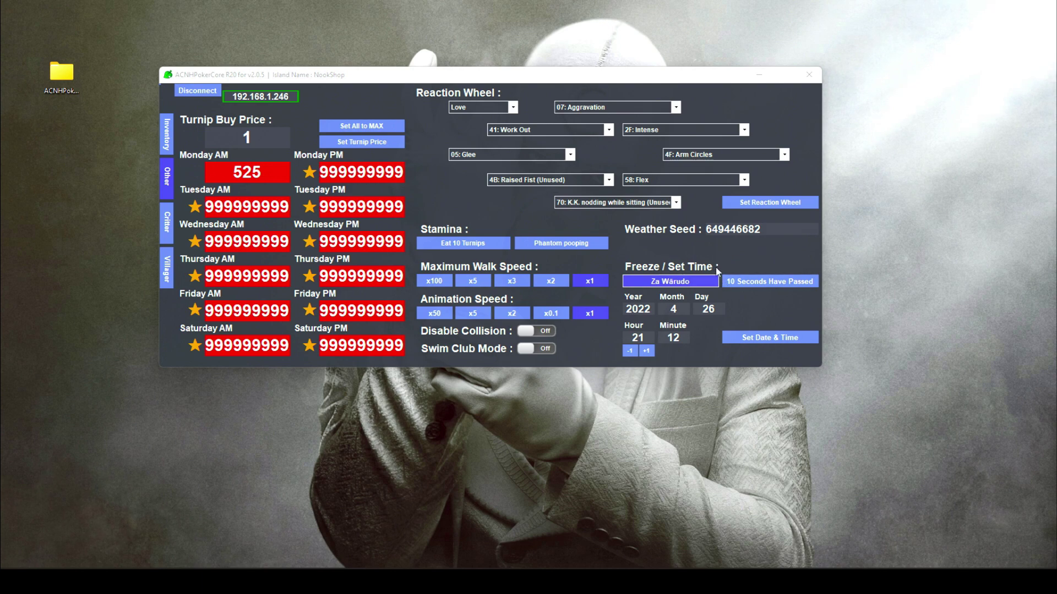
Freeze in-game time with Za Wärudo and advance the clock seven hours into May 20
left_click(682, 285)
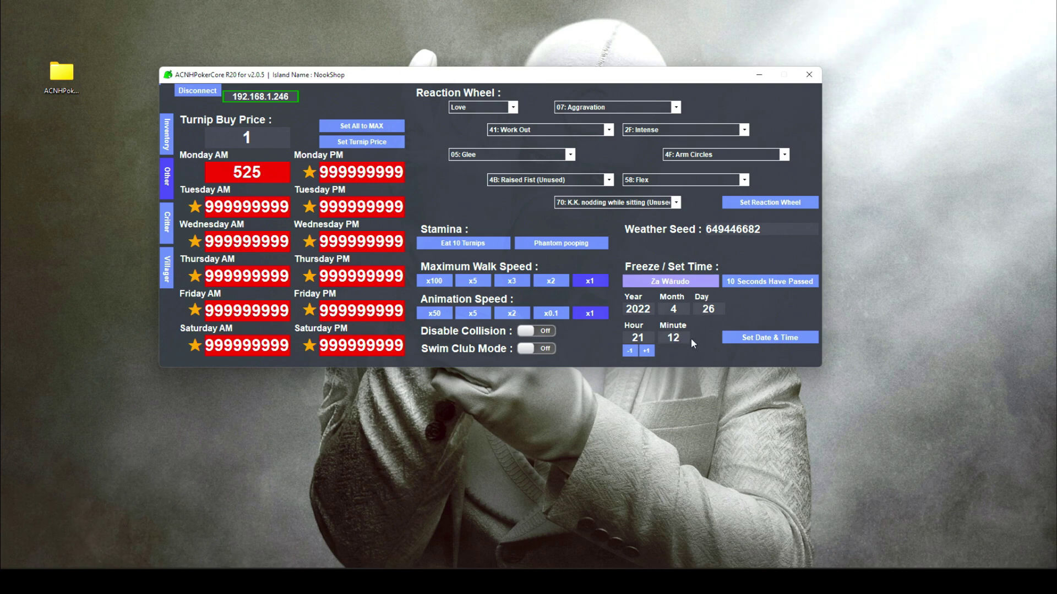
left_click(648, 352)
left_click(647, 352)
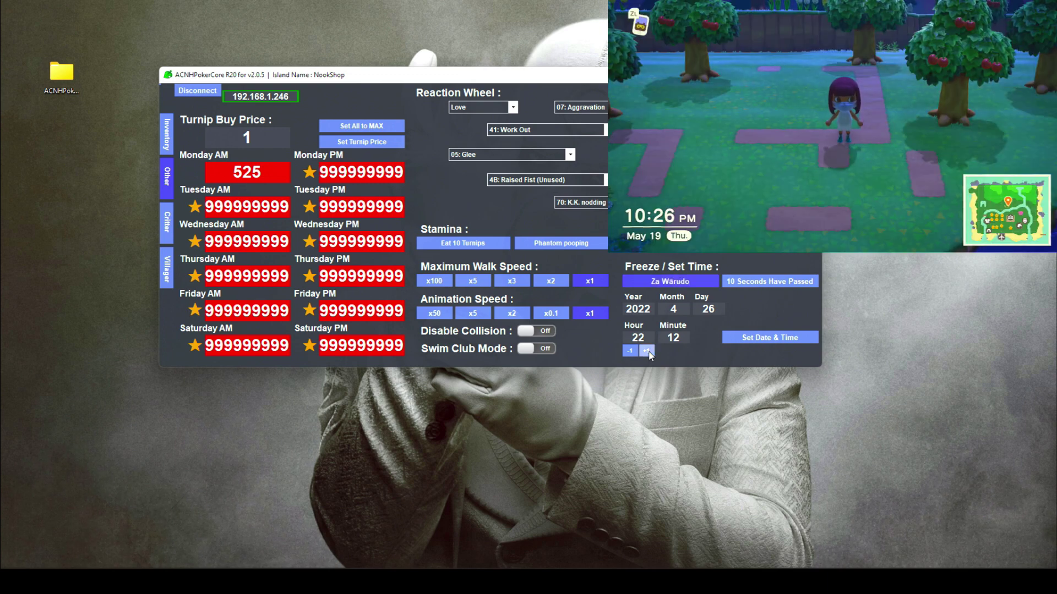
left_click(647, 352)
left_click(647, 352)
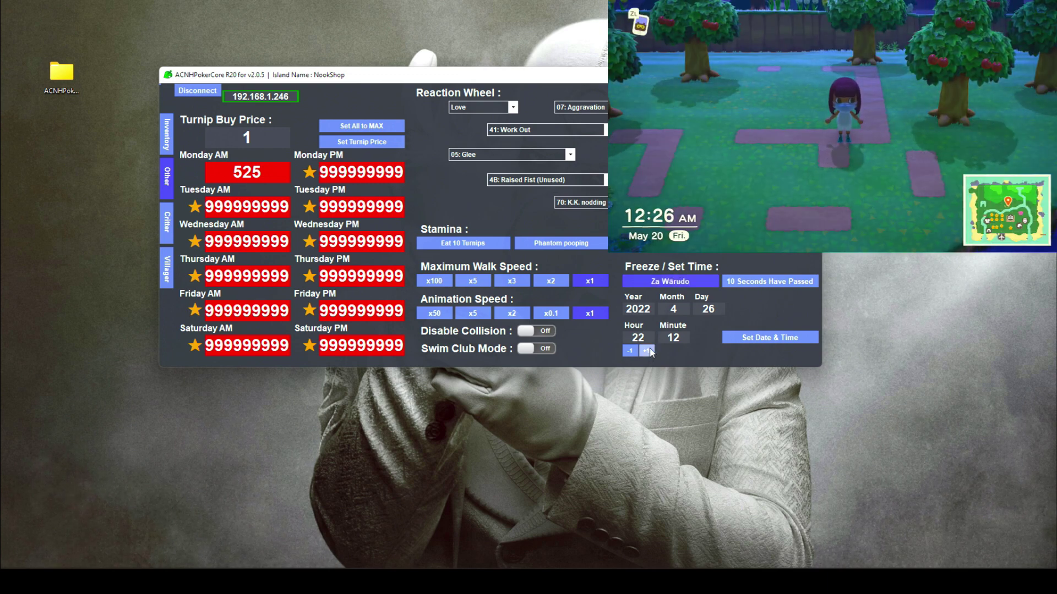
left_click(648, 351)
left_click(648, 351)
left_click(648, 351)
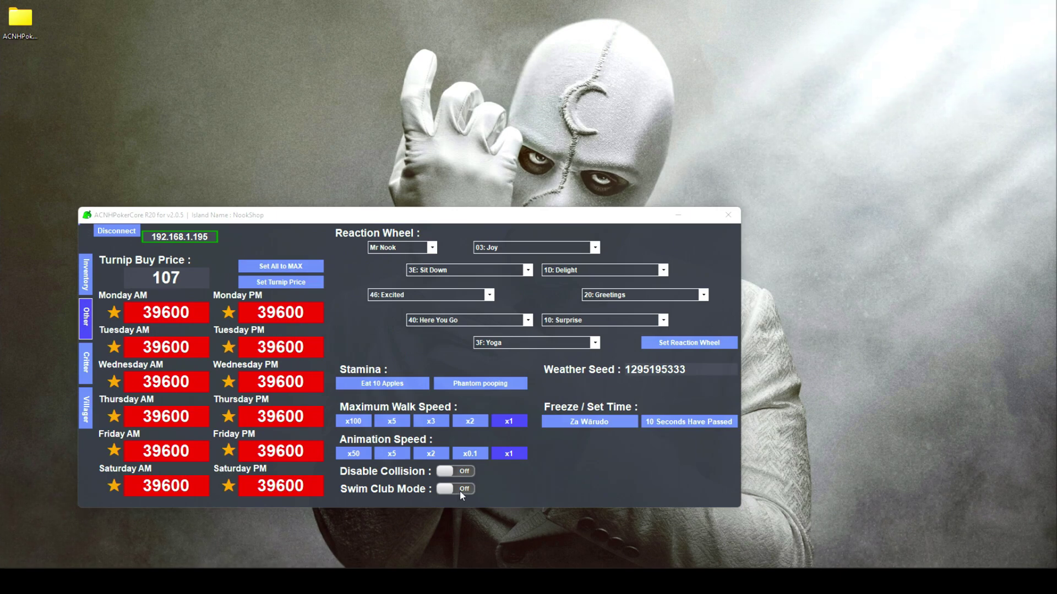
Turn Swim Club Mode on and bring up the Critter insect spawn list
left_click(460, 490)
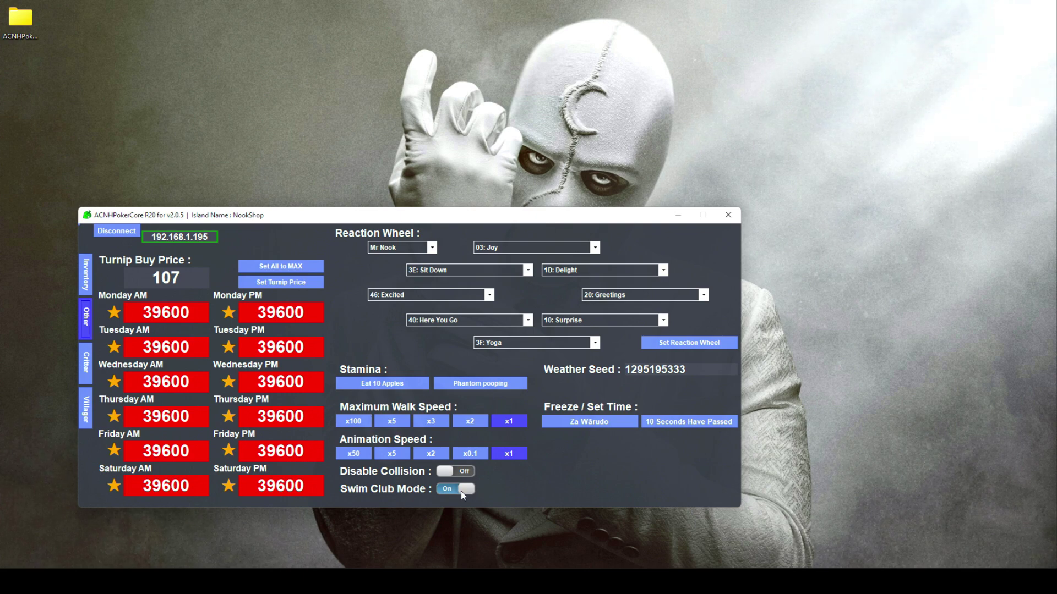
left_click(87, 364)
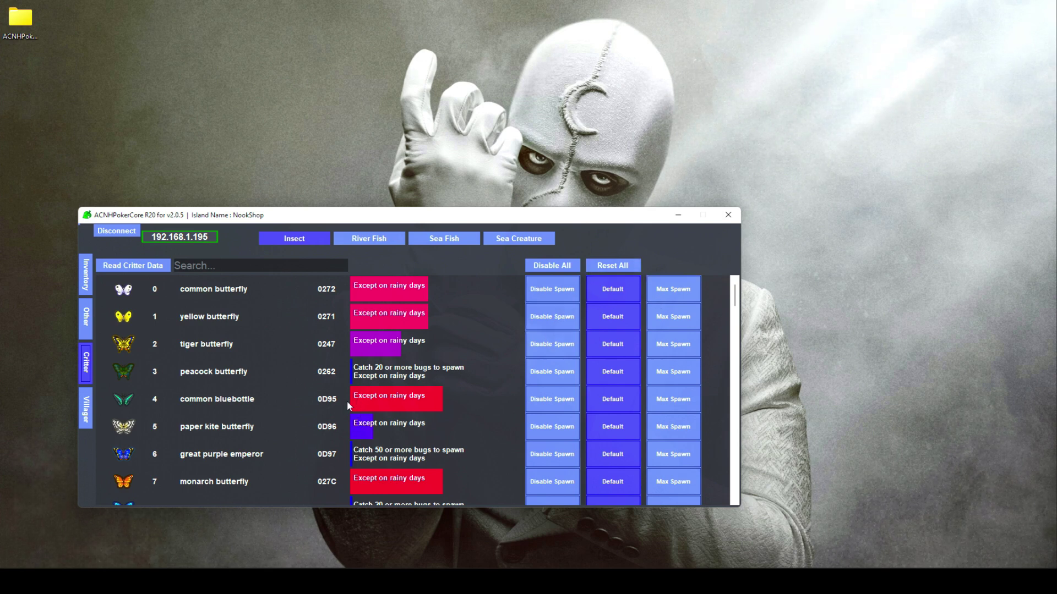
Show the Villager page listing the island's ten villagers, starting with Azalea
left_click(85, 410)
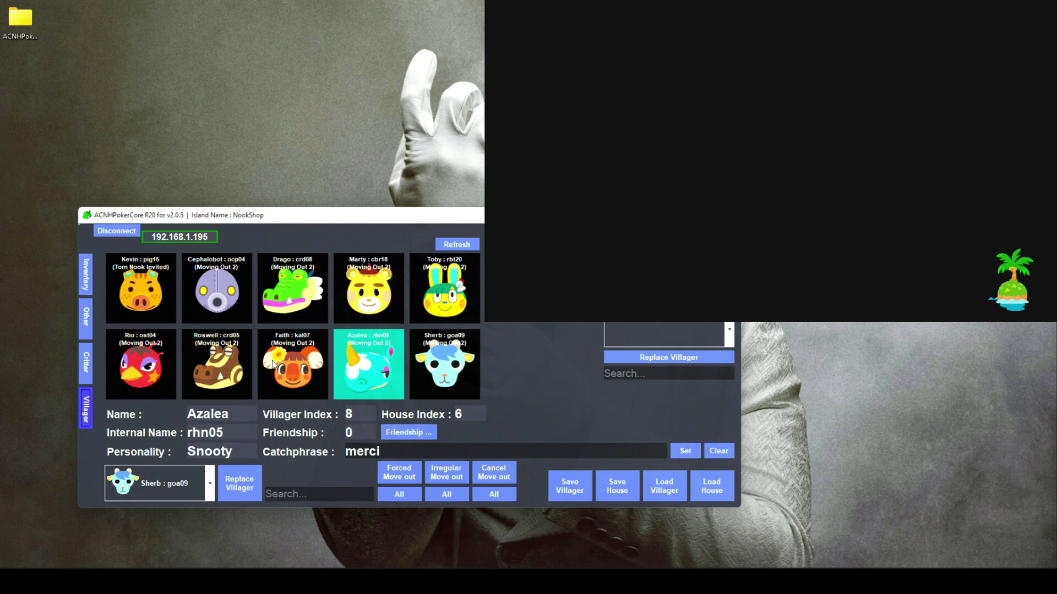
Cancel the pending move-outs for Azalea and Sherb
left_click(503, 480)
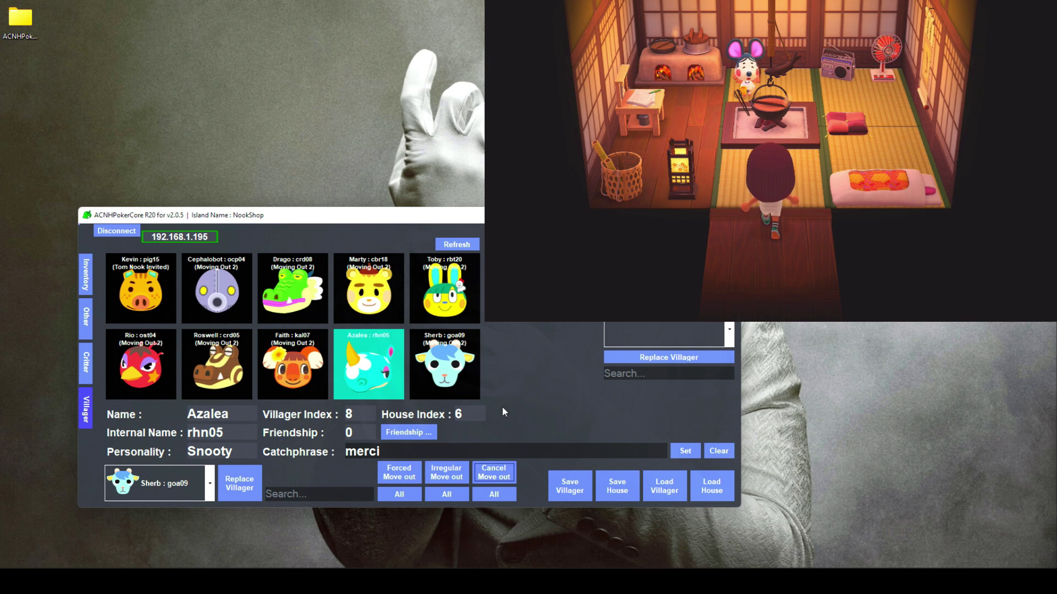
left_click(465, 371)
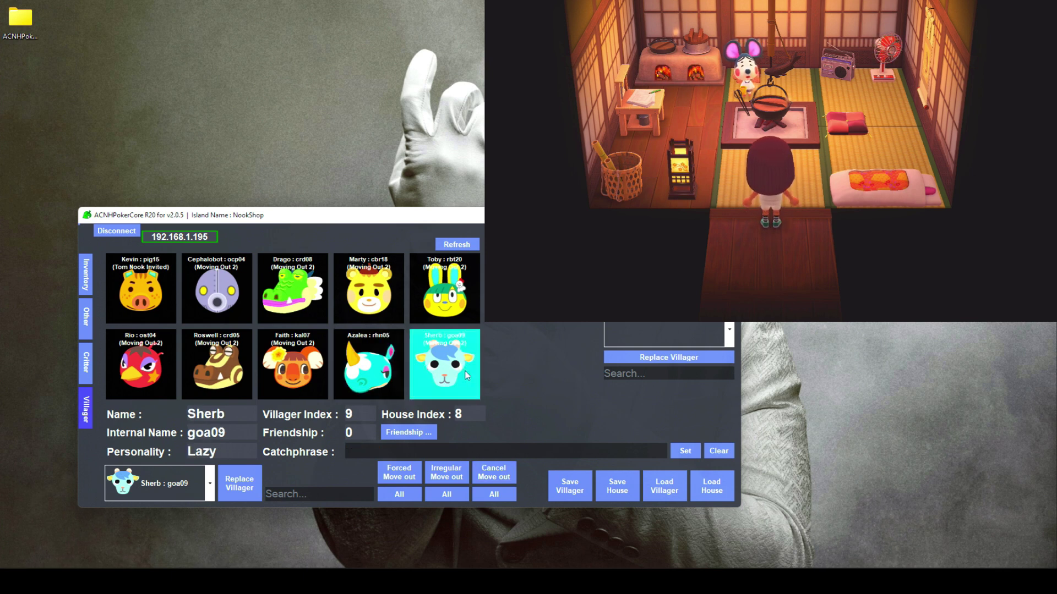
left_click(498, 478)
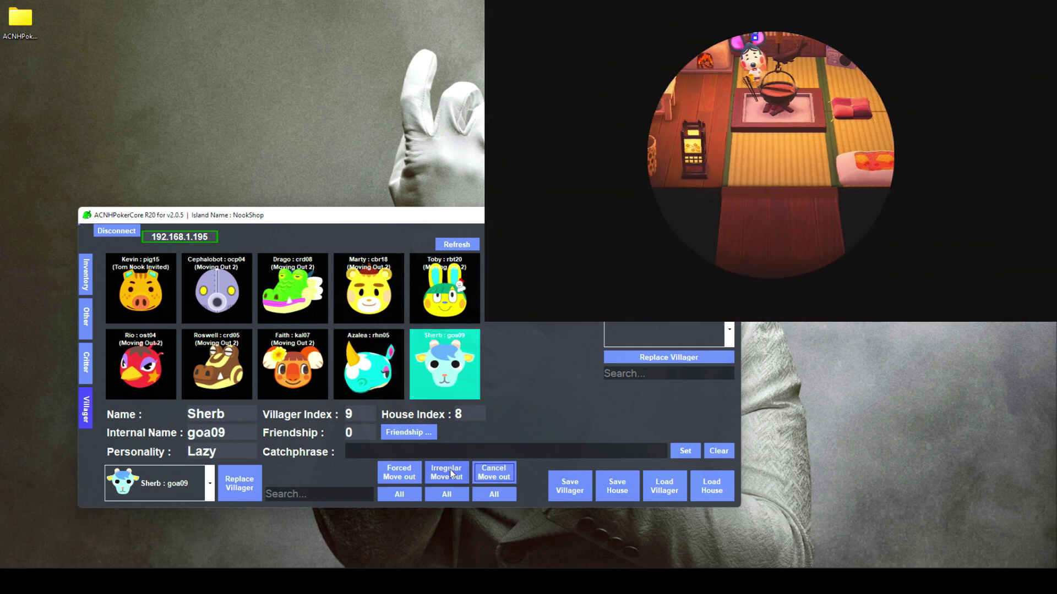
Mark Sherb as moving out again and give Azalea an irregular move-out
left_click(446, 474)
left_click(379, 366)
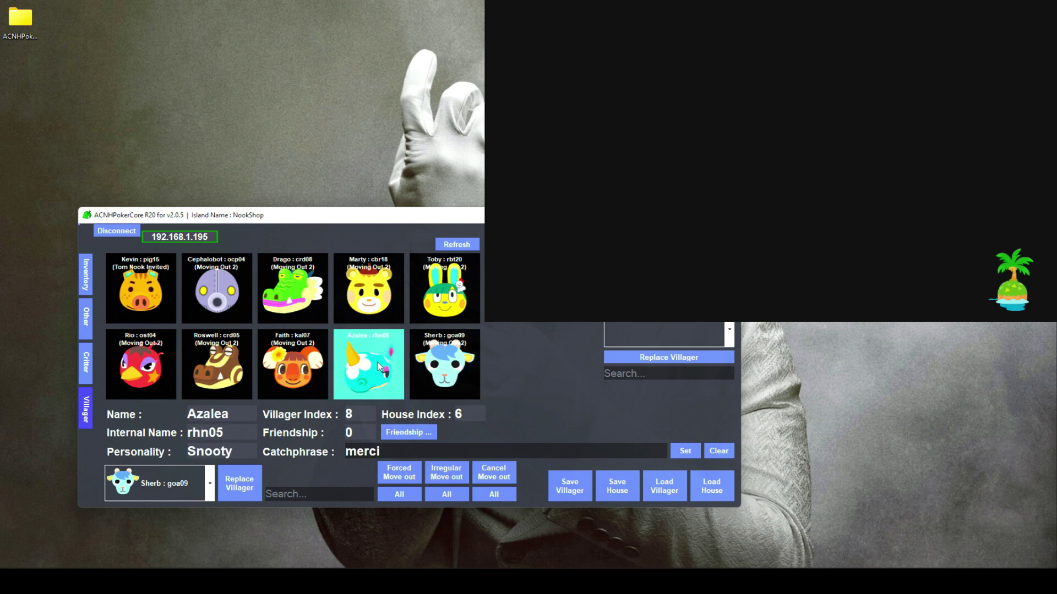
left_click(454, 479)
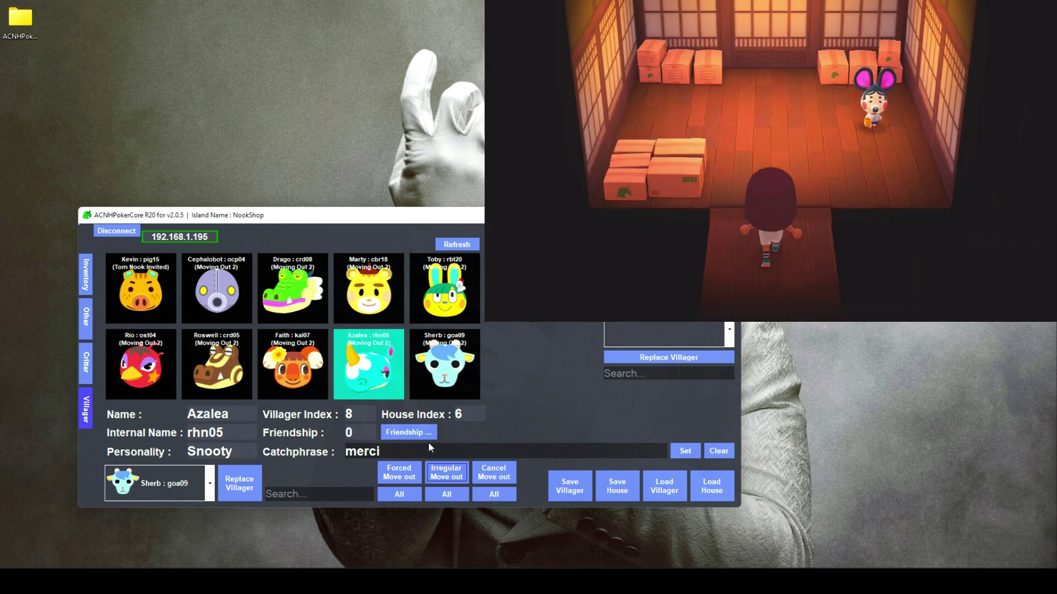
left_click(209, 484)
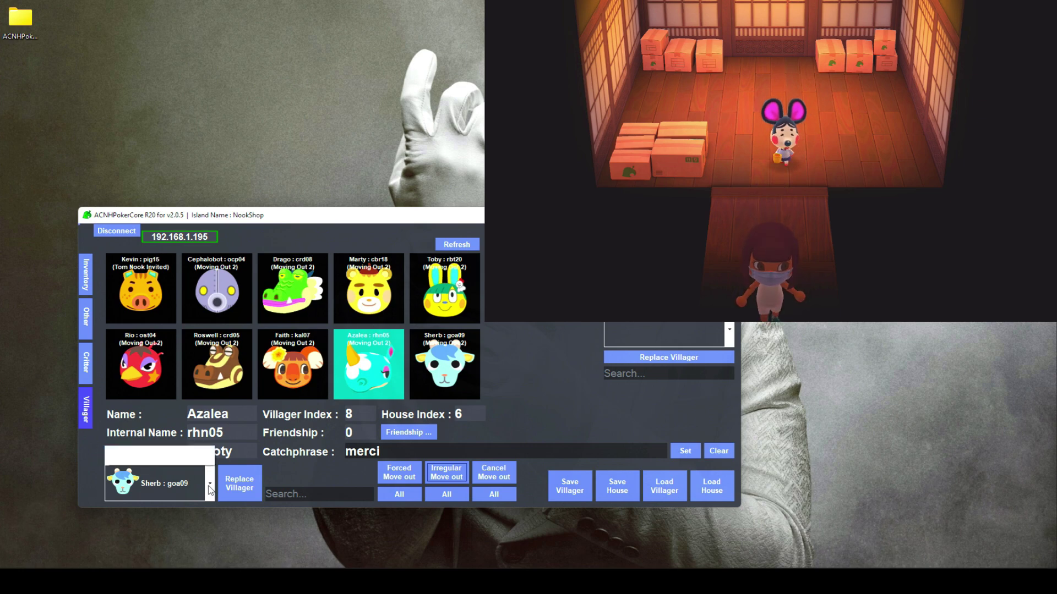
Replace Azalea's slot with Sydney : kal03 chosen from the villager dropdown
scroll(190, 404, "down", 20)
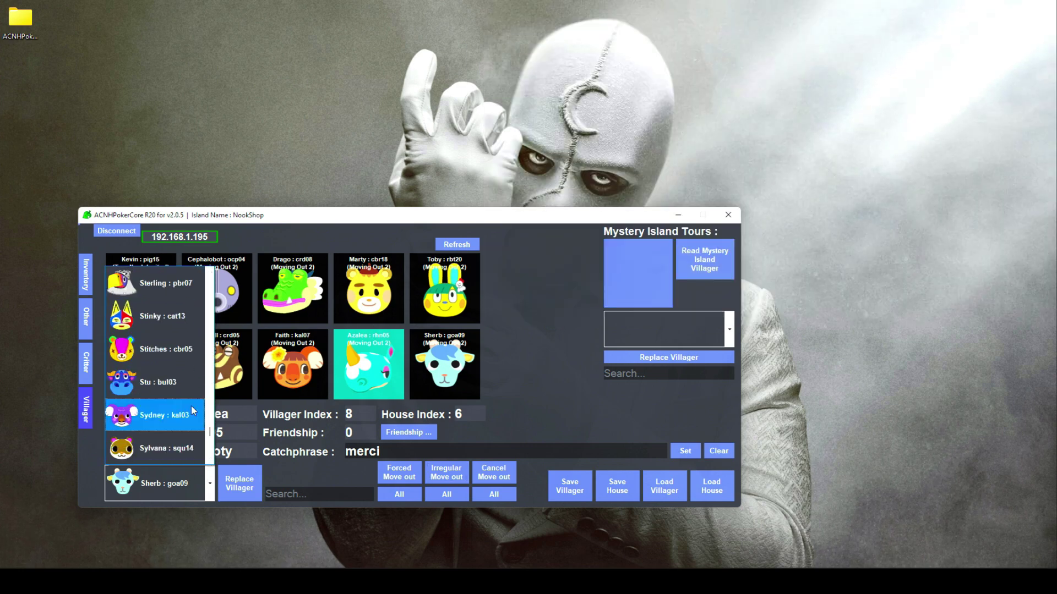
left_click(192, 408)
left_click(286, 489)
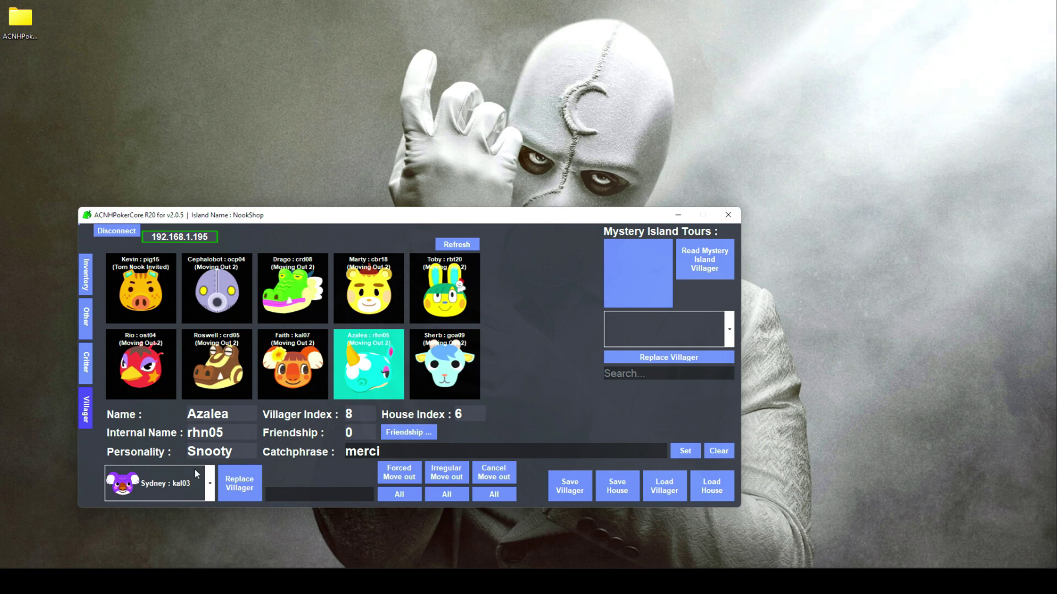
left_click(379, 376)
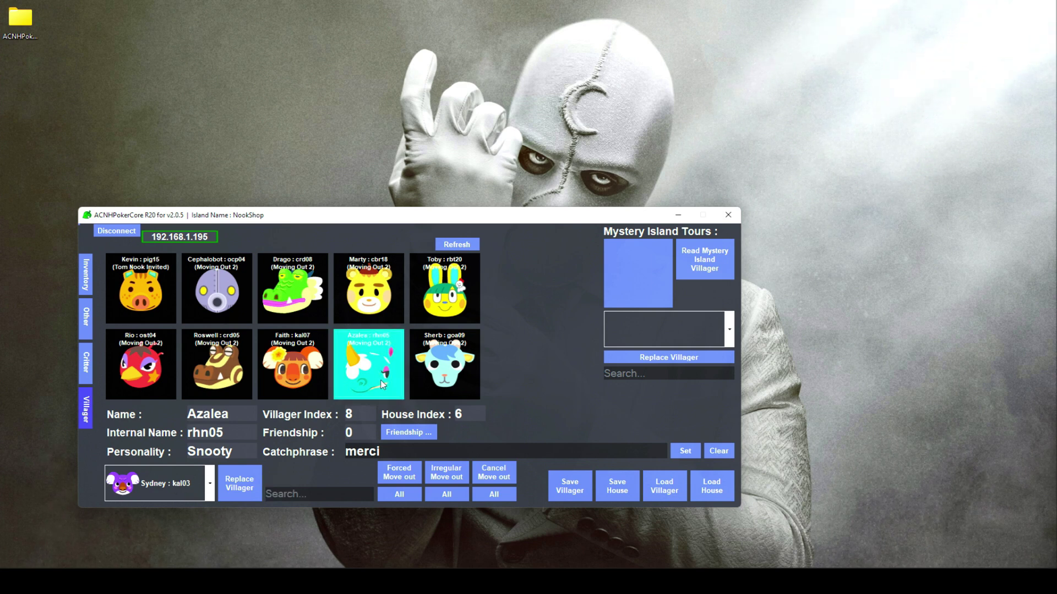
left_click(238, 488)
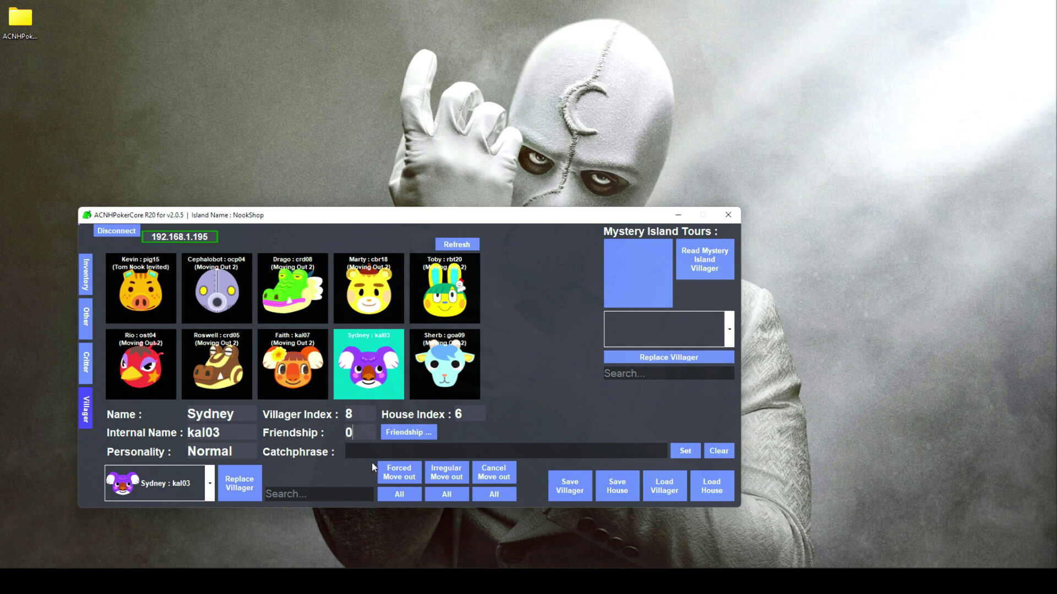
left_click(444, 360)
left_click(292, 364)
left_click(218, 368)
left_click(155, 363)
left_click(148, 291)
left_click(221, 291)
left_click(298, 291)
left_click(391, 292)
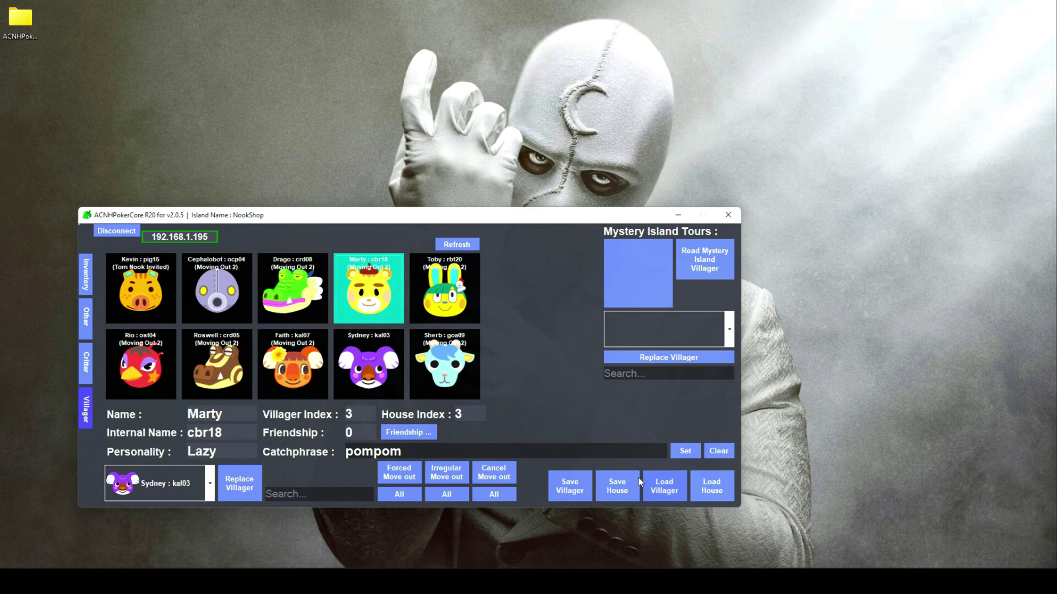
Return to the Inventory page with its empty item grid
left_click(86, 274)
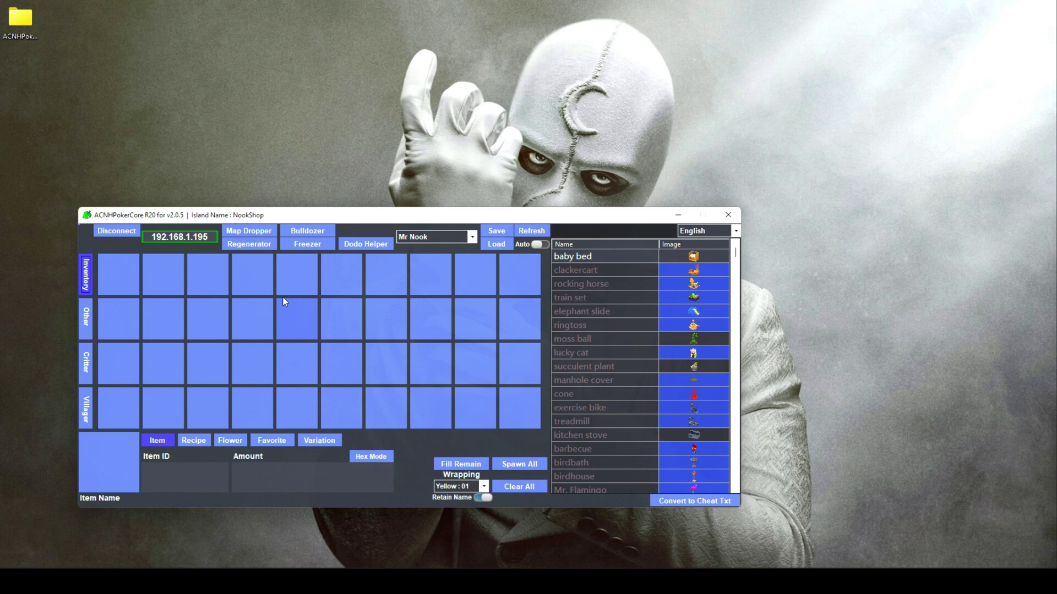